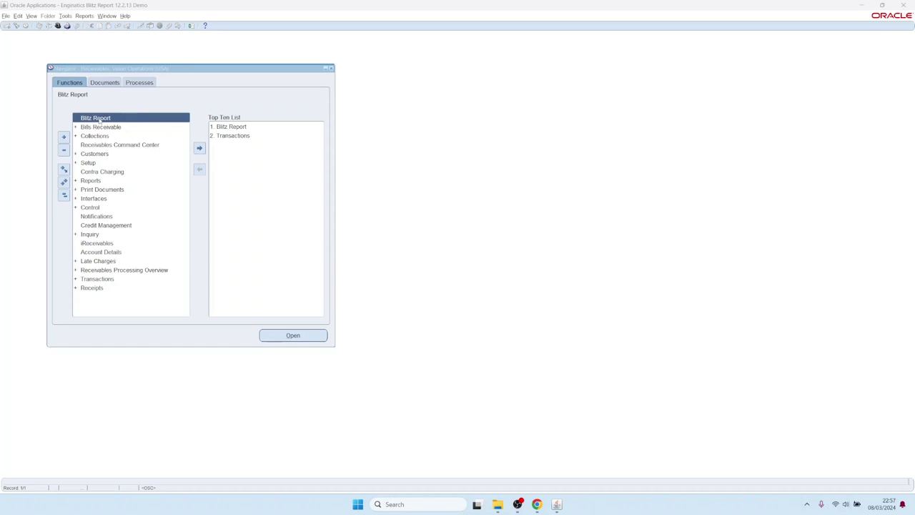
- Launch Blitz Report and run AR Past Due Invoice for Vision Operations
{"action": "left_click", "coordinate": [192, 26]}
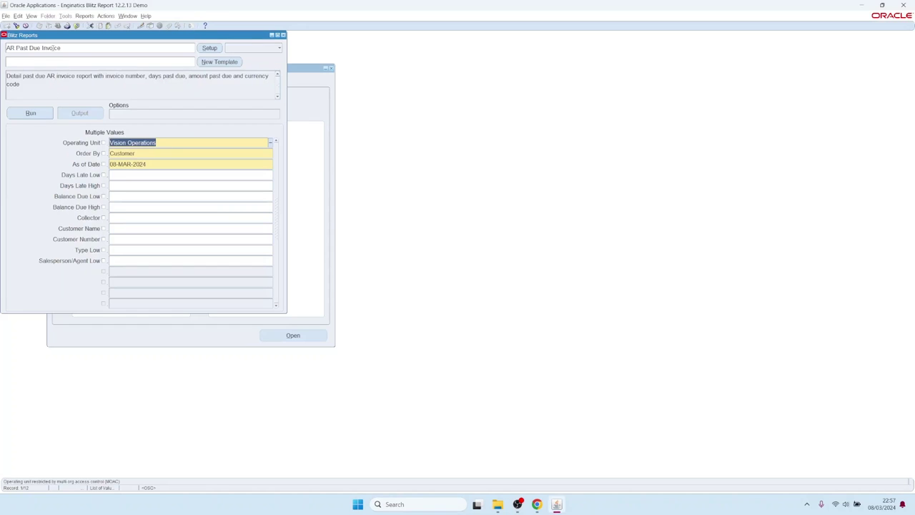
{"action": "left_click", "coordinate": [32, 112]}
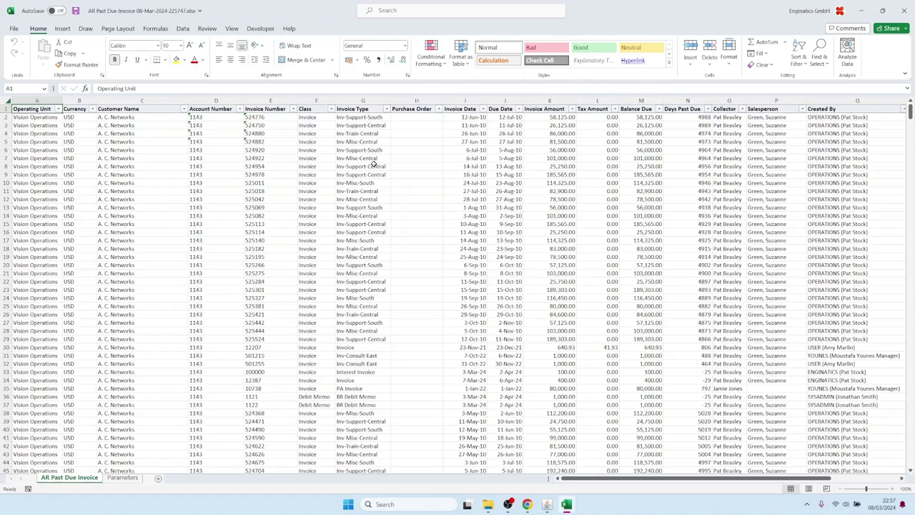
- Check the Invoice Type filter, scroll the invoice listing, and return to the Blitz Reports form
{"action": "left_click", "coordinate": [387, 109]}
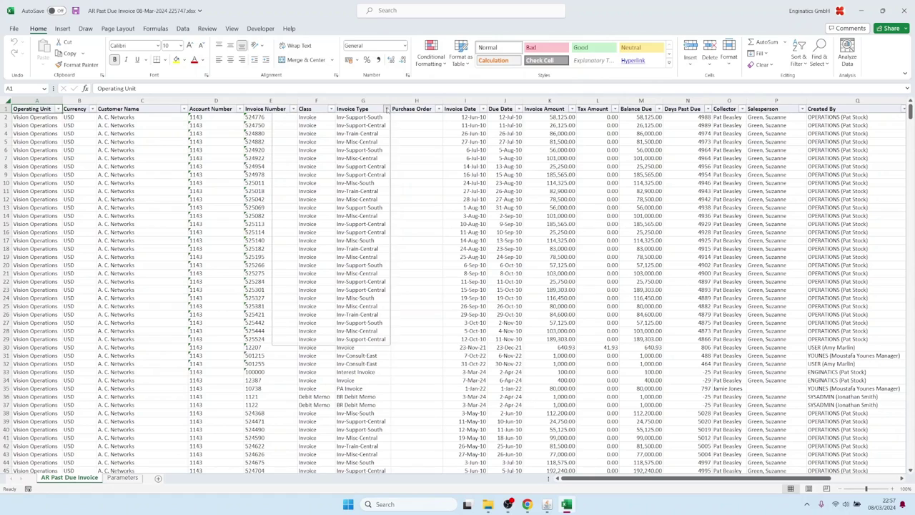
{"action": "key", "text": "Escape"}
{"action": "left_click", "coordinate": [514, 271]}
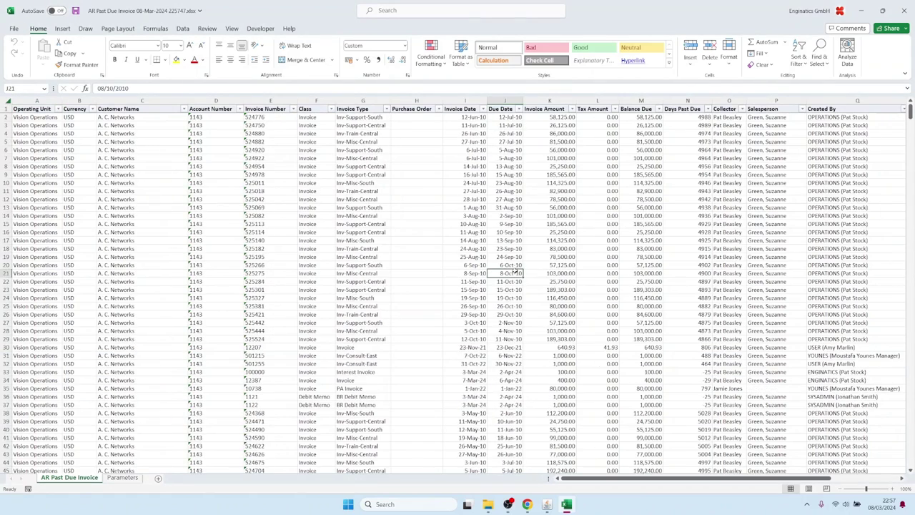
{"action": "scroll", "coordinate": [514, 270], "scroll_direction": "down", "scroll_amount": 14}
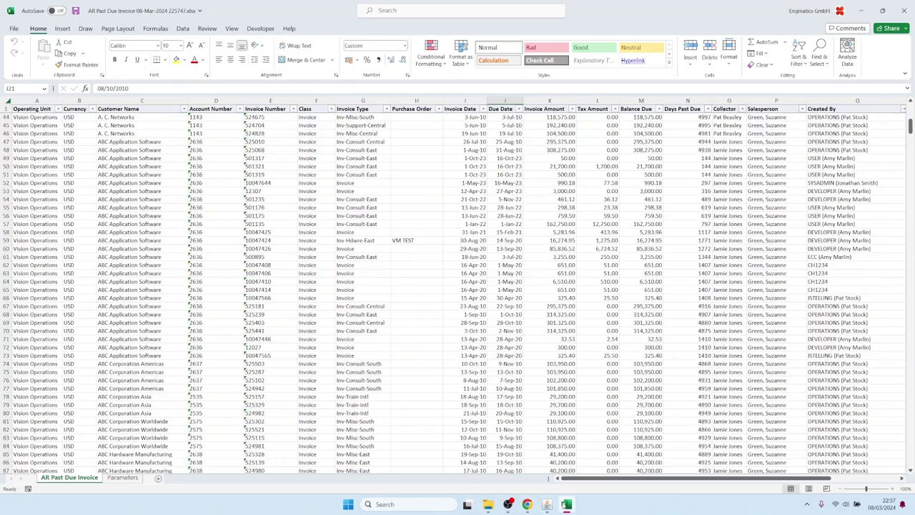
{"action": "left_click", "coordinate": [548, 505]}
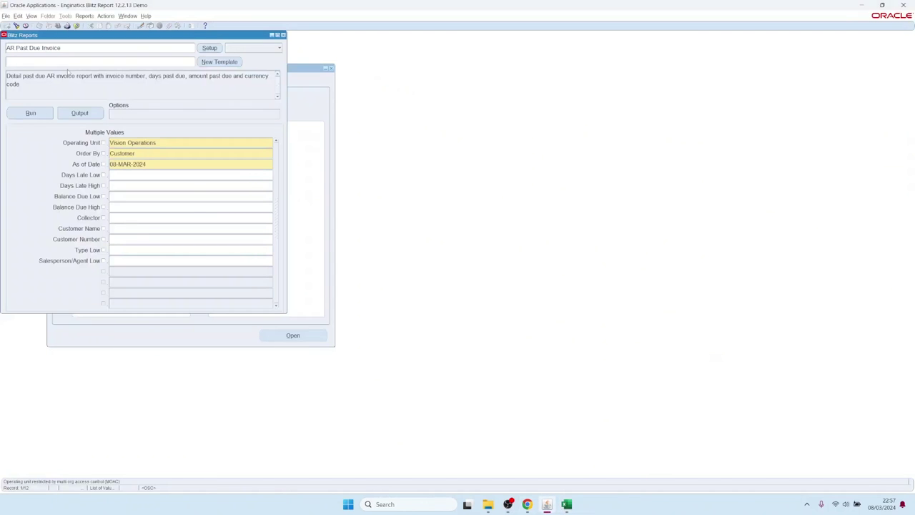
- Start a new template that displays only the first eleven columns
{"action": "left_click", "coordinate": [220, 61]}
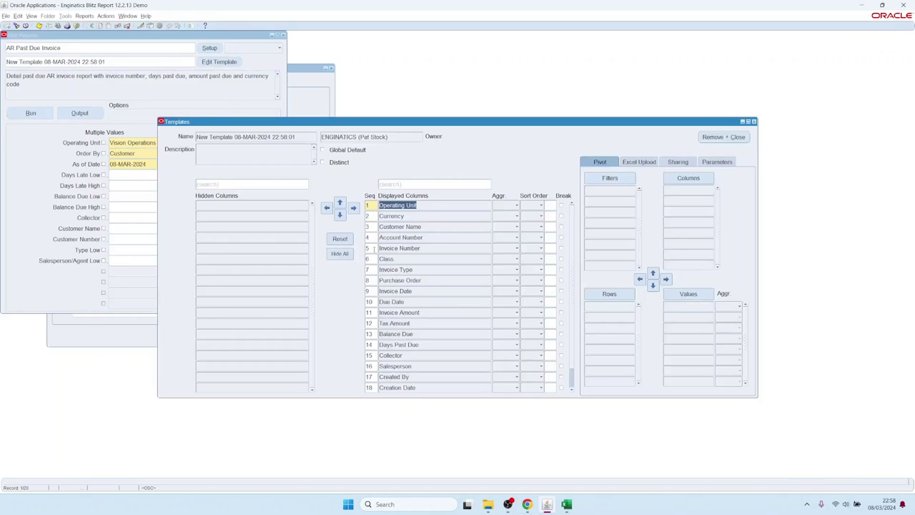
{"action": "left_click", "coordinate": [339, 253]}
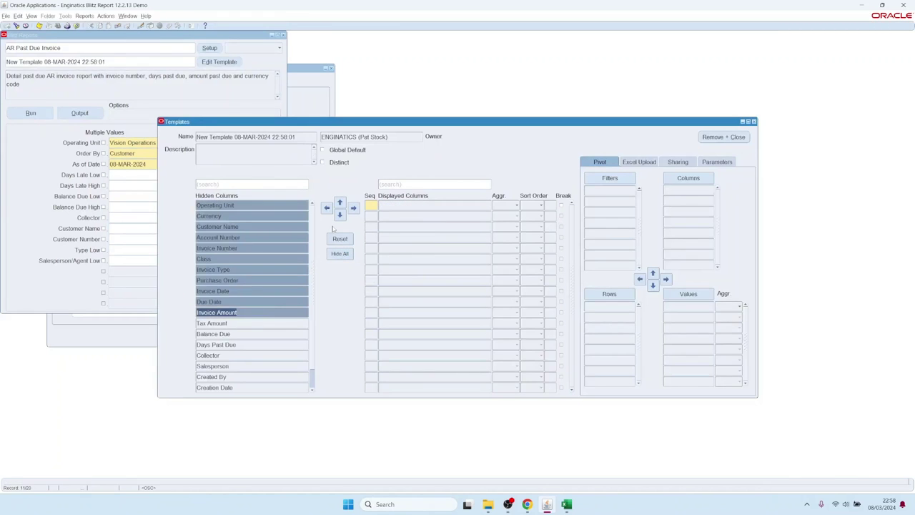
{"action": "left_click", "coordinate": [353, 208]}
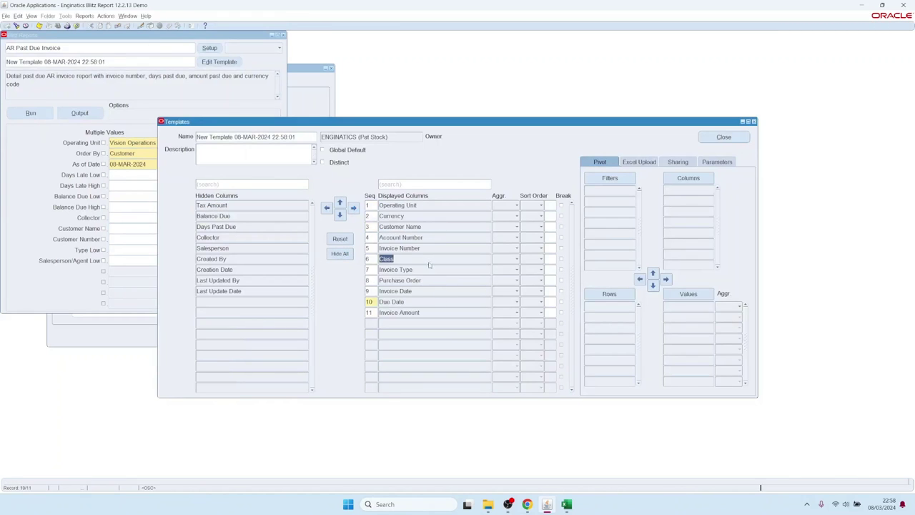
- Move Class, Invoice Type and Invoice Date up to positions 4–6 and run the report
{"action": "left_click_drag", "start_coordinate": [386, 258], "coordinate": [408, 271]}
{"action": "left_click", "coordinate": [395, 291], "text": "ctrl"}
{"action": "left_click", "coordinate": [339, 202]}
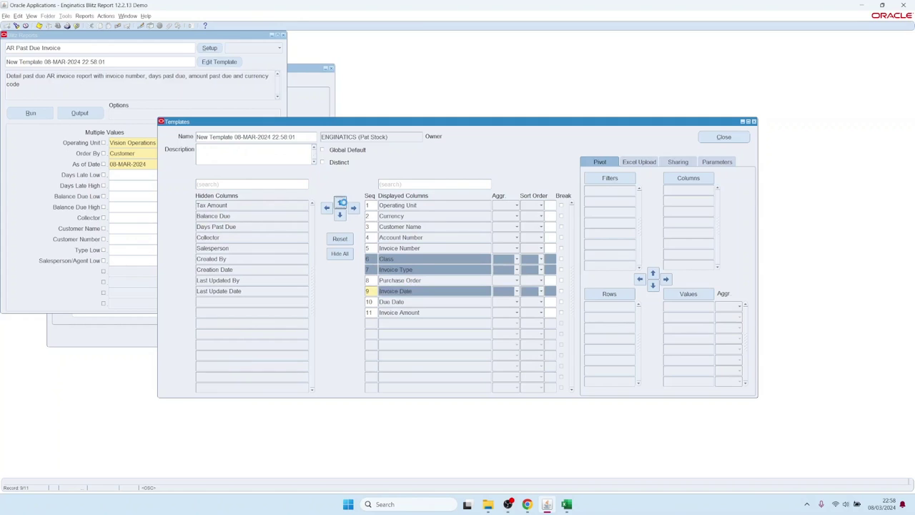
{"action": "left_click", "coordinate": [340, 202]}
{"action": "left_click", "coordinate": [28, 116]}
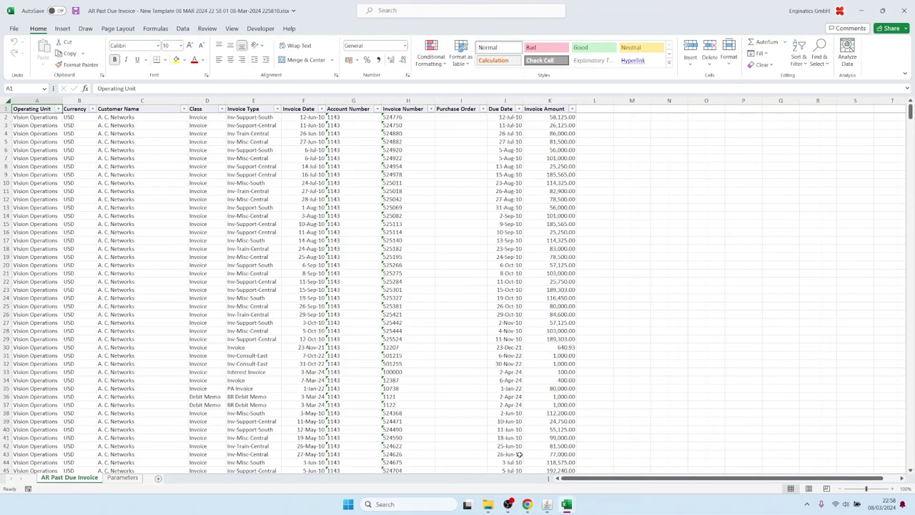
{"action": "left_click", "coordinate": [547, 503]}
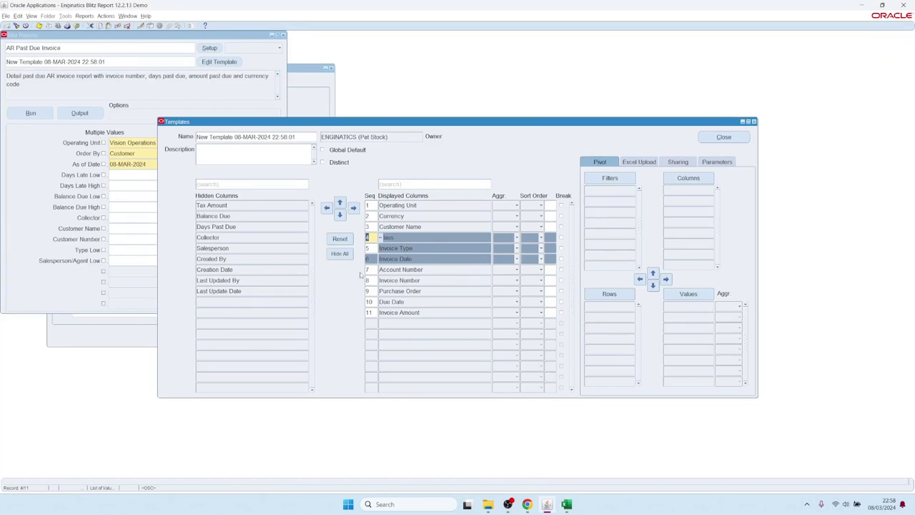
- Reset the columns and pivot Class and Invoice Type as rows against Currency columns
{"action": "left_click", "coordinate": [340, 238]}
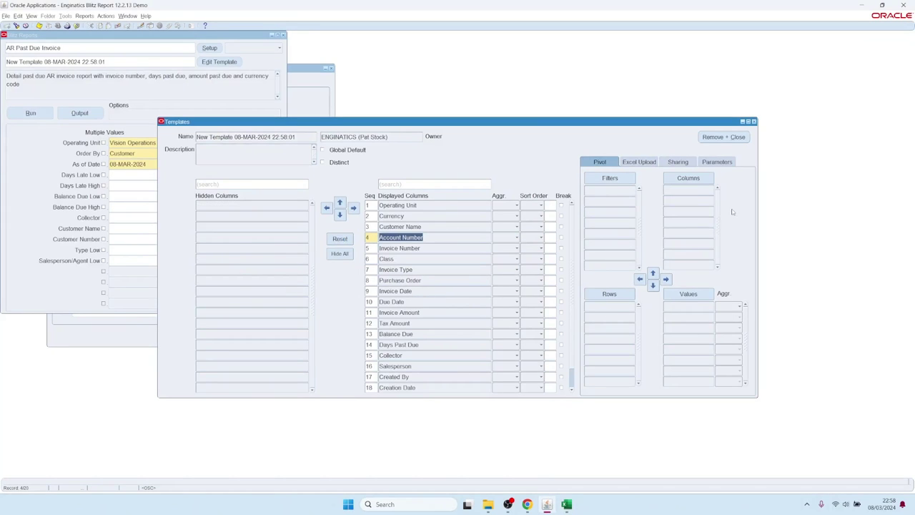
{"action": "left_click", "coordinate": [399, 258]}
{"action": "left_click", "coordinate": [429, 270], "text": "shift"}
{"action": "left_click_drag", "start_coordinate": [615, 293], "coordinate": [610, 306]}
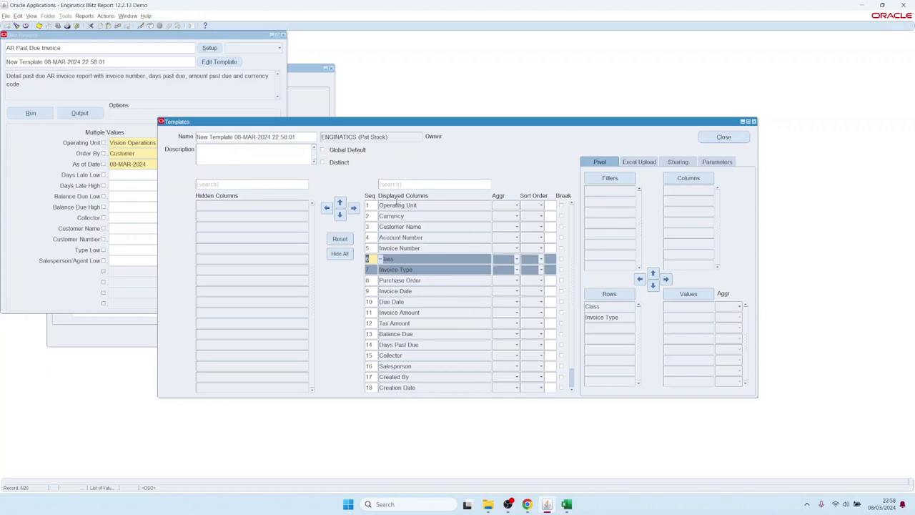
{"action": "left_click_drag", "start_coordinate": [411, 216], "coordinate": [688, 190]}
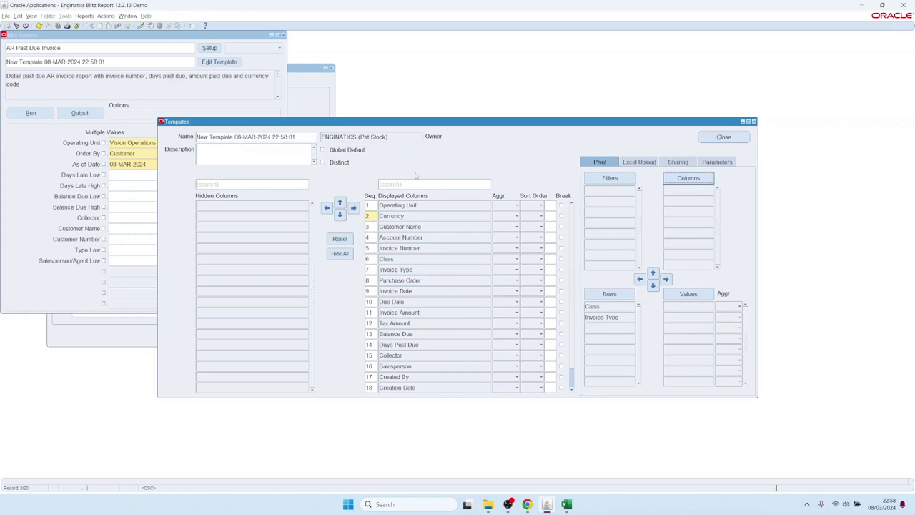
- Search 'amoun', add Invoice Amount and Tax Amount as summed values, and run the report
{"action": "left_click", "coordinate": [402, 184]}
{"action": "type", "text": "amoun"}
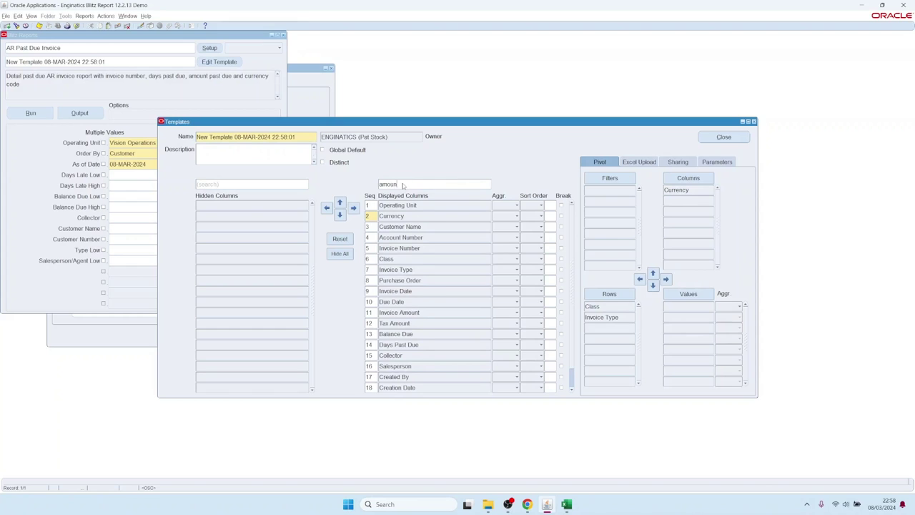
{"action": "key", "text": "Return"}
{"action": "left_click", "coordinate": [398, 205]}
{"action": "left_click", "coordinate": [394, 216], "text": "shift"}
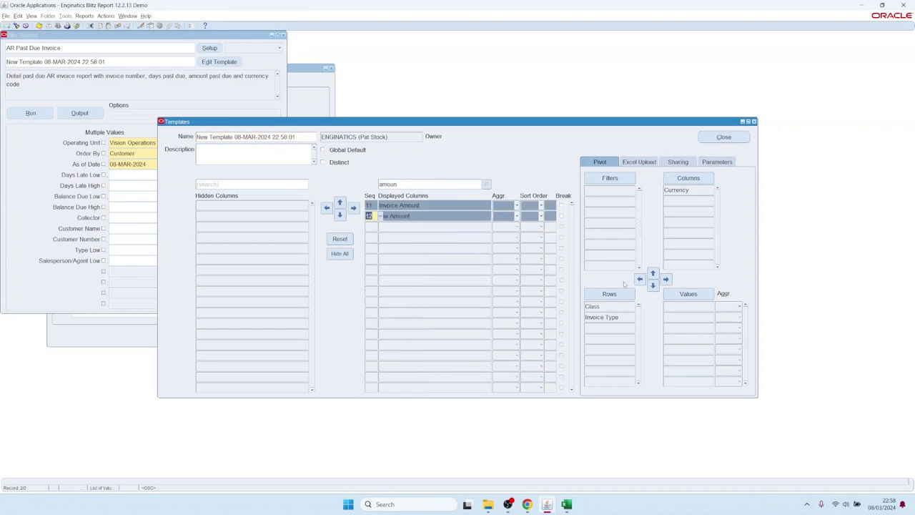
{"action": "left_click_drag", "start_coordinate": [688, 299], "coordinate": [688, 301]}
{"action": "left_click", "coordinate": [48, 115]}
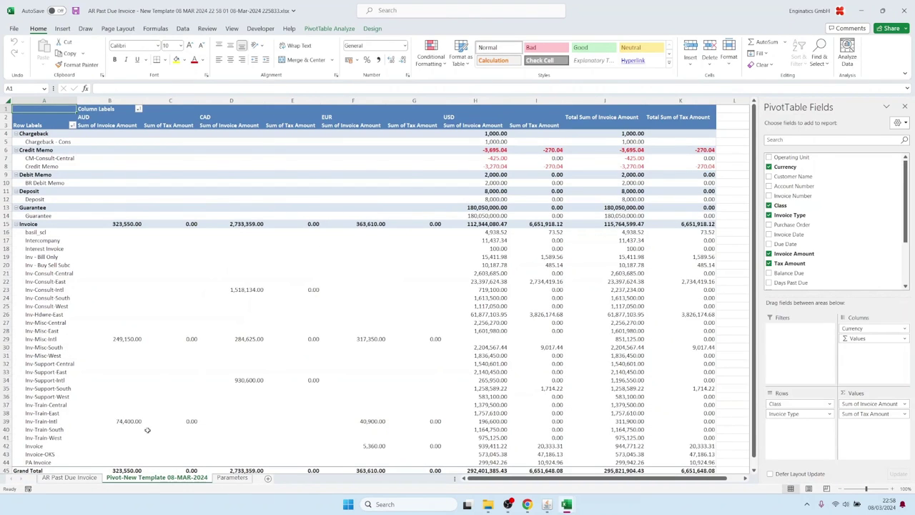
- Remove Currency from the pivot columns after glancing at the data sheet
{"action": "left_click", "coordinate": [69, 477]}
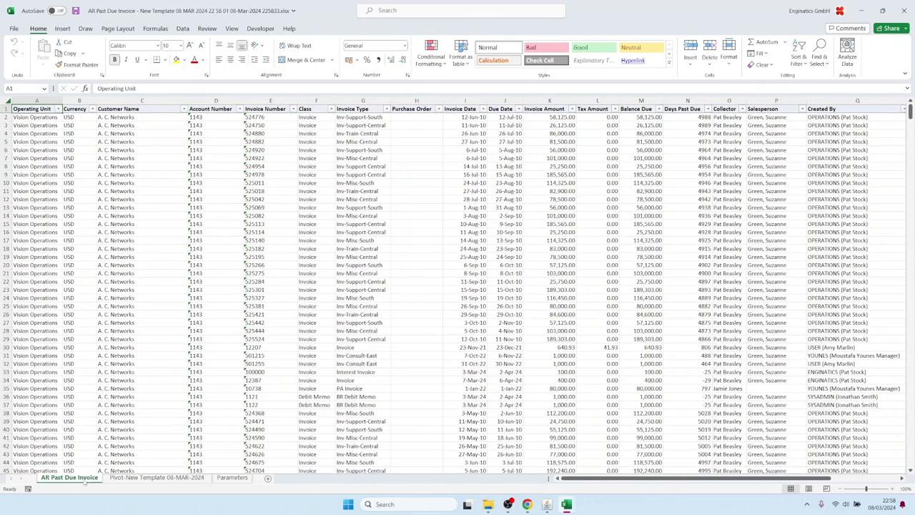
{"action": "left_click", "coordinate": [154, 478]}
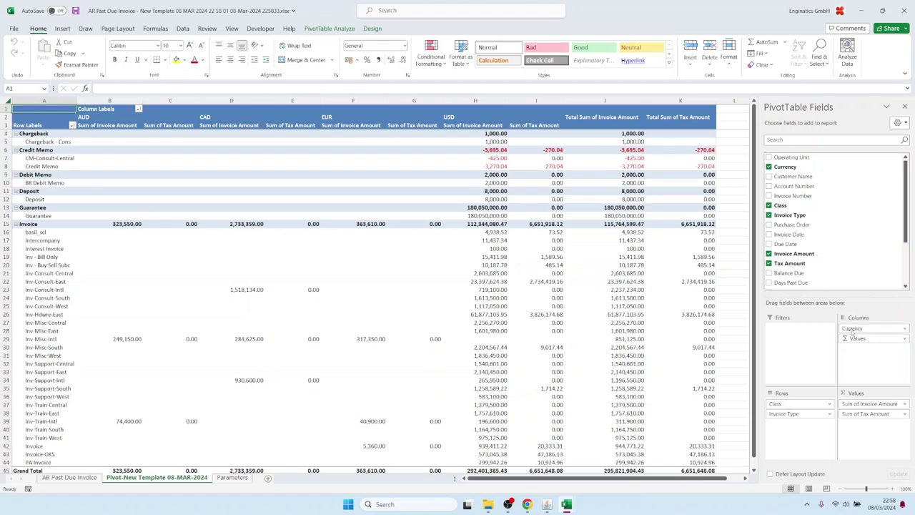
{"action": "left_click_drag", "start_coordinate": [852, 330], "coordinate": [449, 270]}
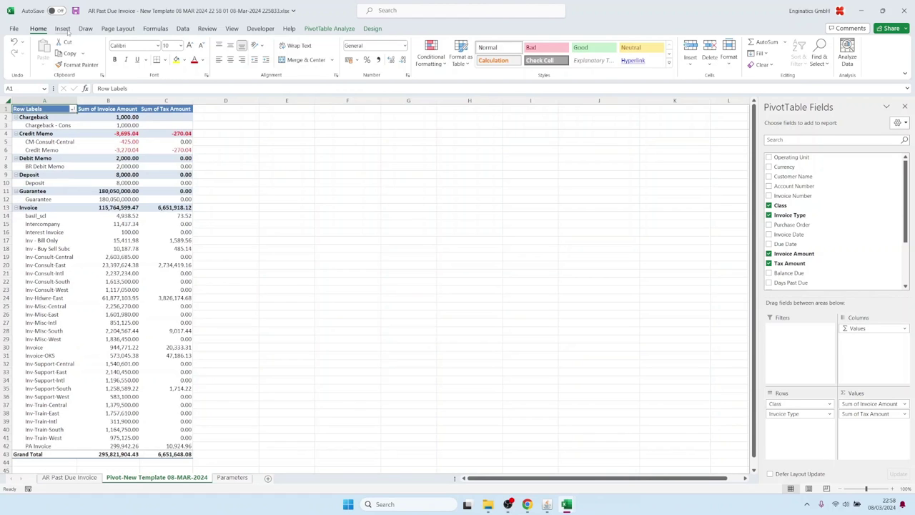
- Add a Sum of Invoice Amount pie PivotChart beside the table and bring up the slicer field choices
{"action": "left_click", "coordinate": [62, 28]}
{"action": "left_click", "coordinate": [420, 57]}
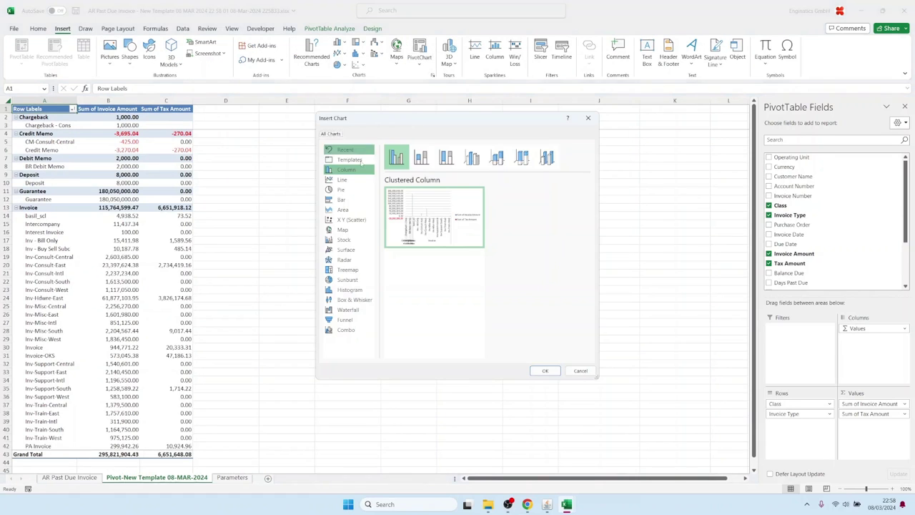
{"action": "left_click", "coordinate": [345, 190]}
{"action": "left_click", "coordinate": [542, 370]}
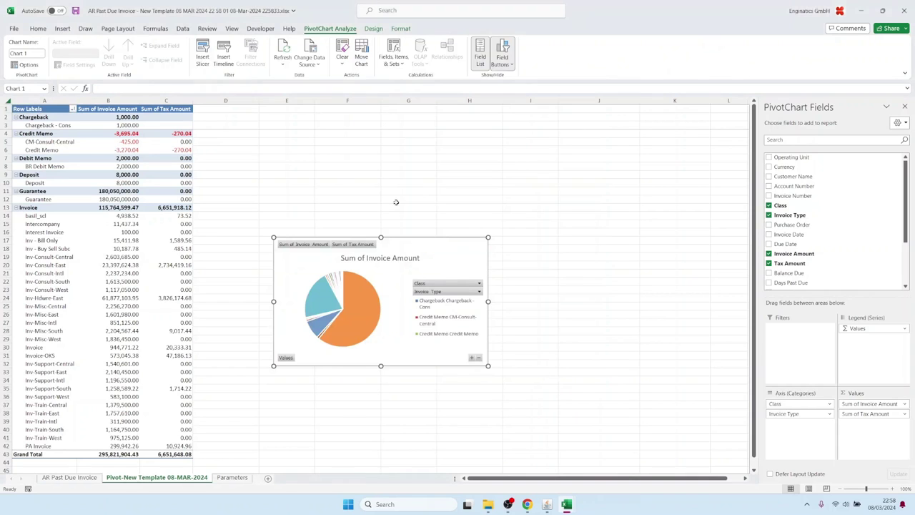
{"action": "mouse_move", "coordinate": [407, 250]}
{"action": "left_mouse_down"}
{"action": "mouse_move", "coordinate": [344, 119]}
{"action": "mouse_move", "coordinate": [342, 126]}
{"action": "left_mouse_up"}
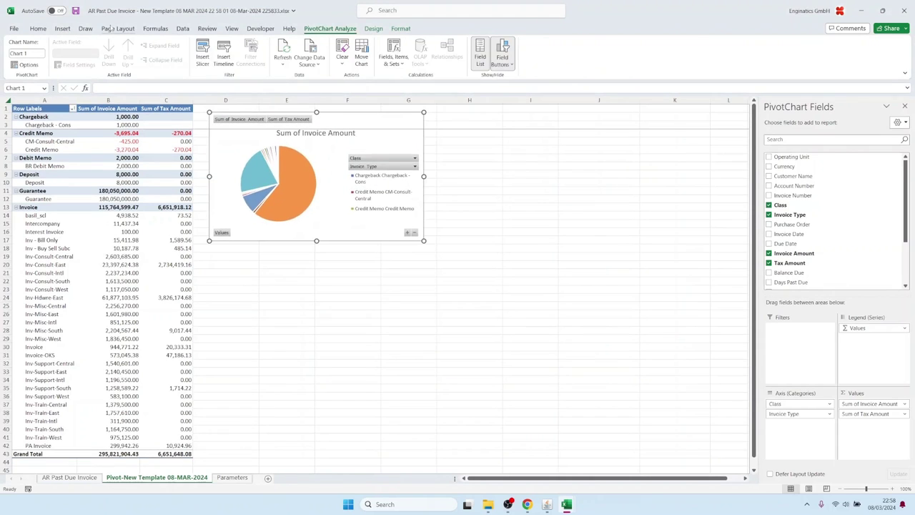
{"action": "left_click", "coordinate": [63, 28]}
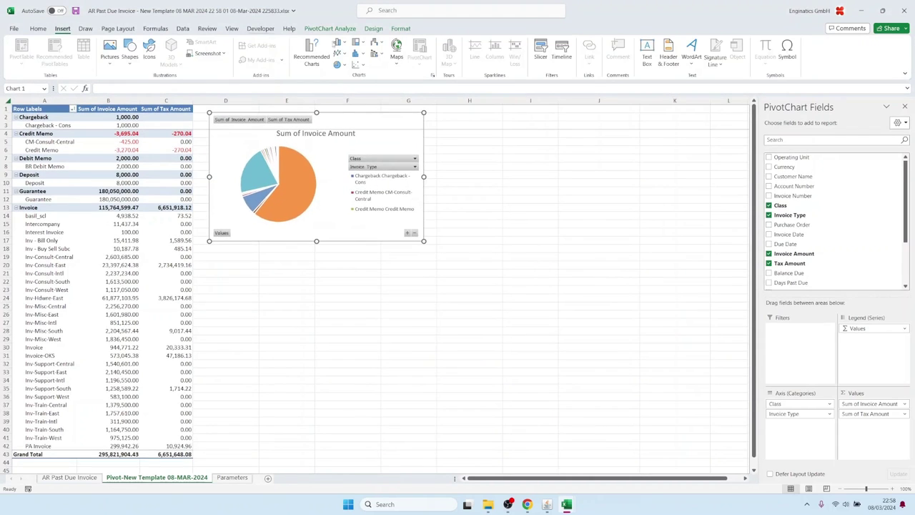
{"action": "left_click", "coordinate": [541, 56]}
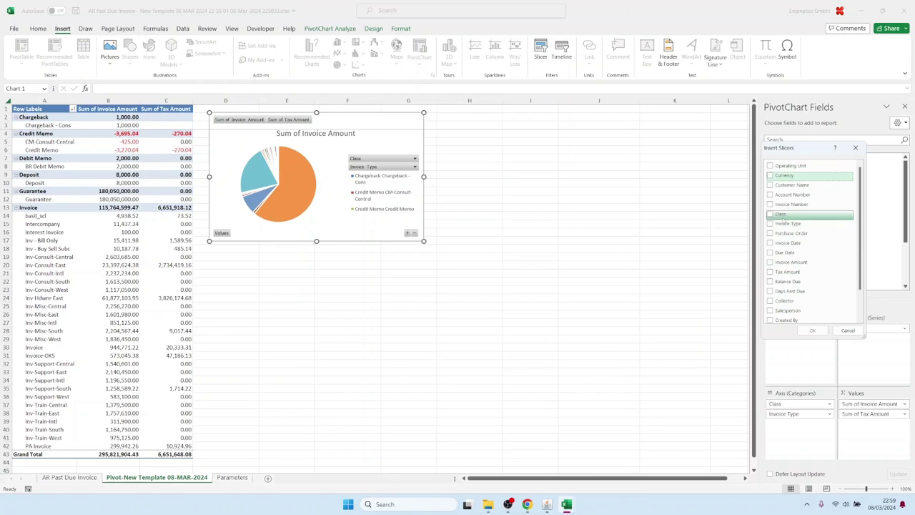
- Add a Currency slicer below the pie chart and filter the pivot to CAD (2,733,359.00)
{"action": "left_click", "coordinate": [770, 175]}
{"action": "left_click", "coordinate": [812, 330]}
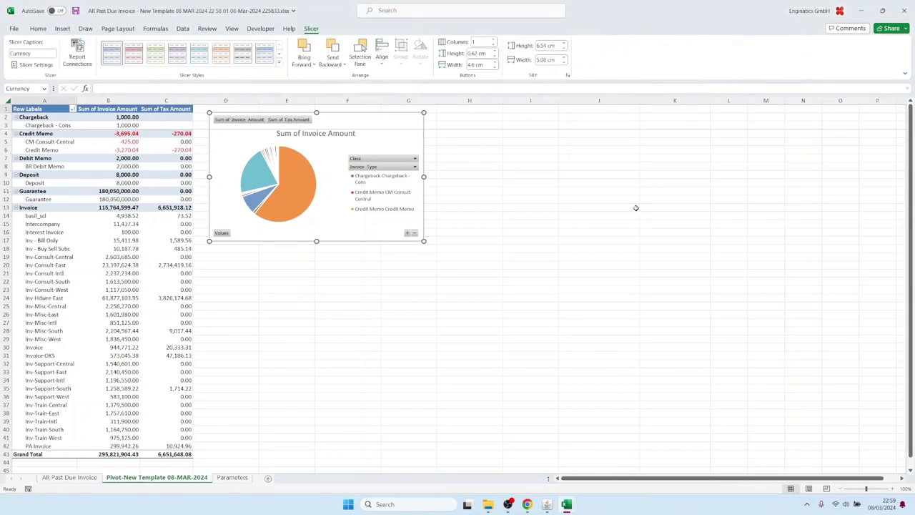
{"action": "left_click_drag", "start_coordinate": [374, 112], "coordinate": [379, 275]}
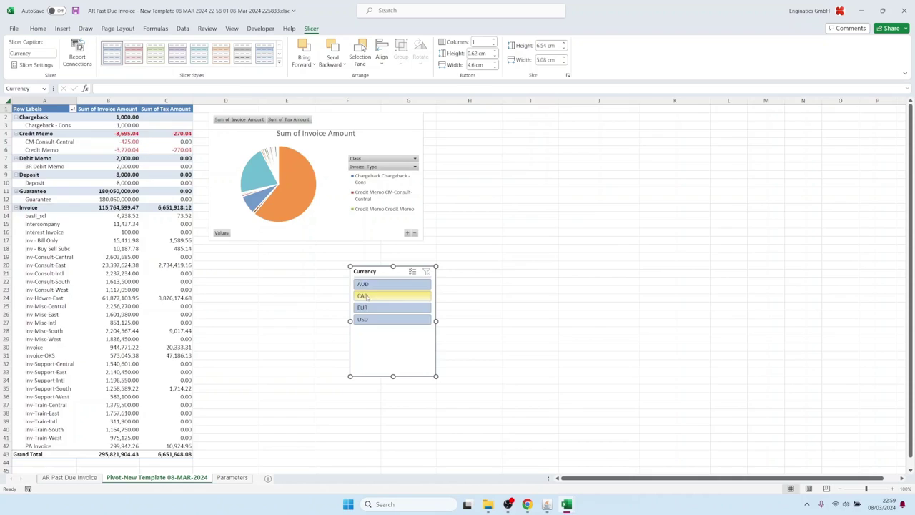
{"action": "left_click", "coordinate": [362, 295]}
{"action": "left_click", "coordinate": [362, 318]}
{"action": "left_click", "coordinate": [363, 296]}
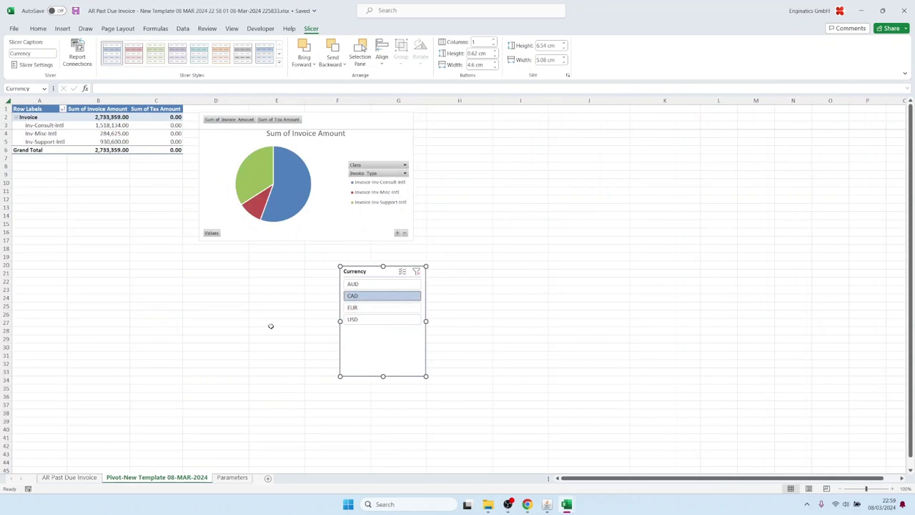
{"action": "left_click", "coordinate": [547, 504]}
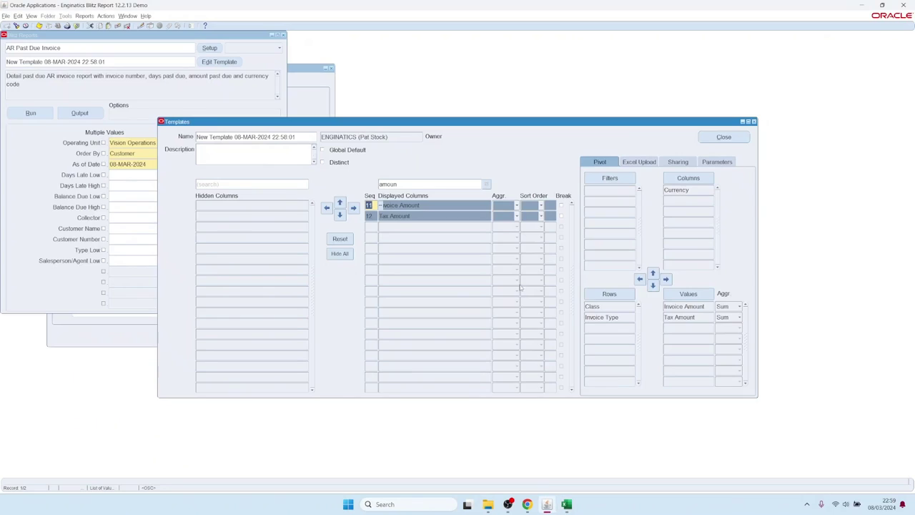
- Upload the newest AR Past Due Invoice workbook to the template through Excel Upload
{"action": "left_click", "coordinate": [638, 161]}
{"action": "left_click", "coordinate": [599, 177]}
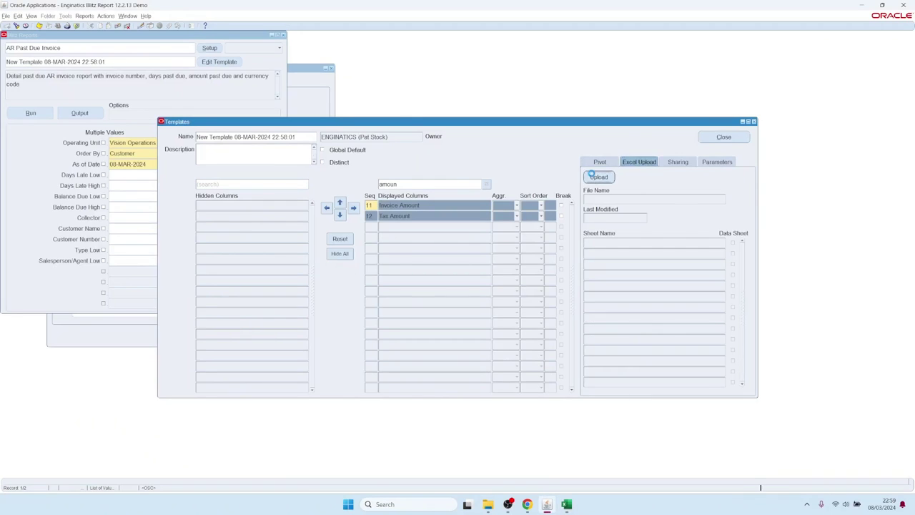
{"action": "left_click", "coordinate": [68, 97]}
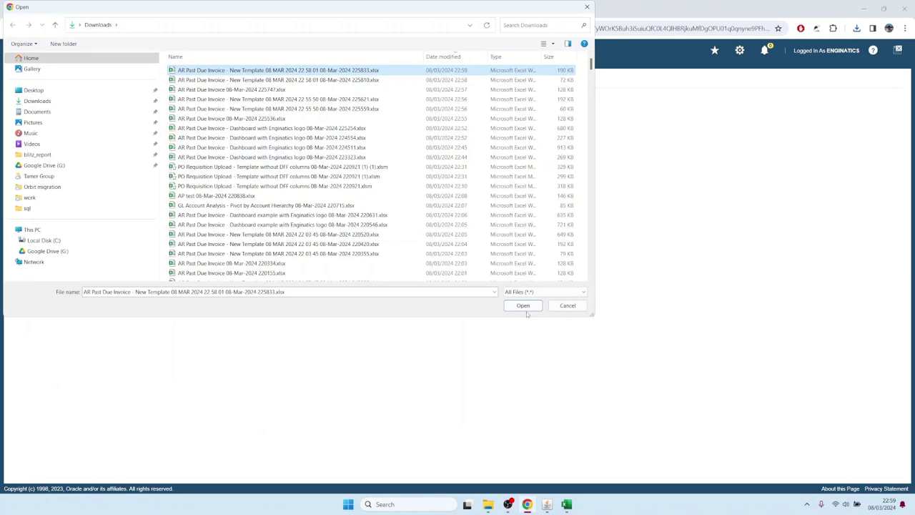
{"action": "left_click", "coordinate": [526, 309]}
{"action": "left_click", "coordinate": [67, 106]}
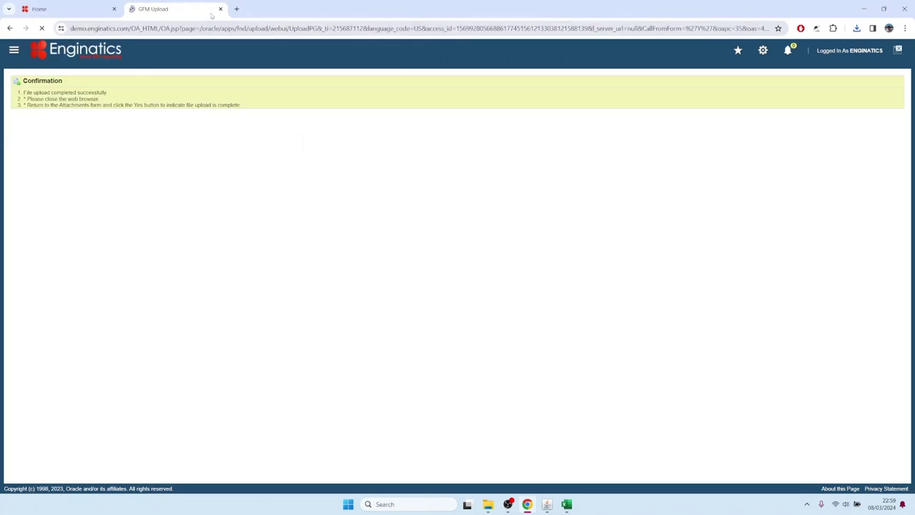
{"action": "left_click", "coordinate": [220, 9]}
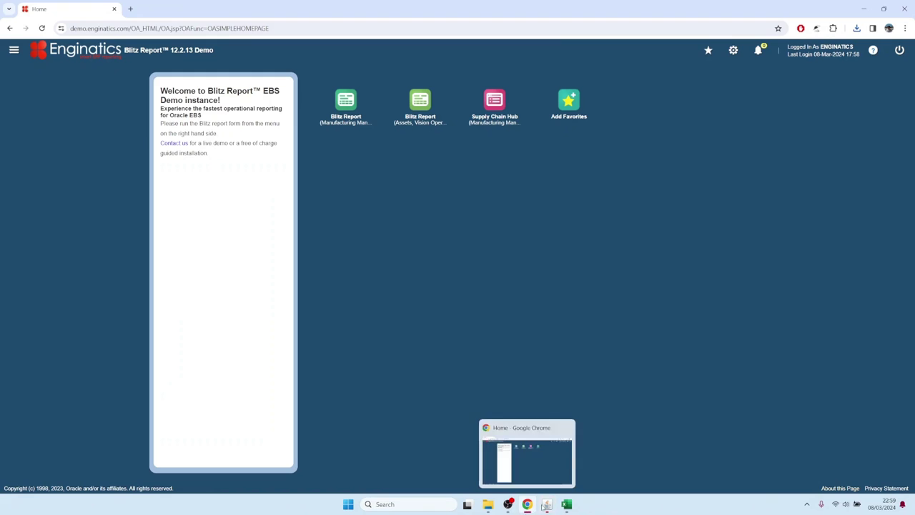
{"action": "left_click", "coordinate": [546, 505]}
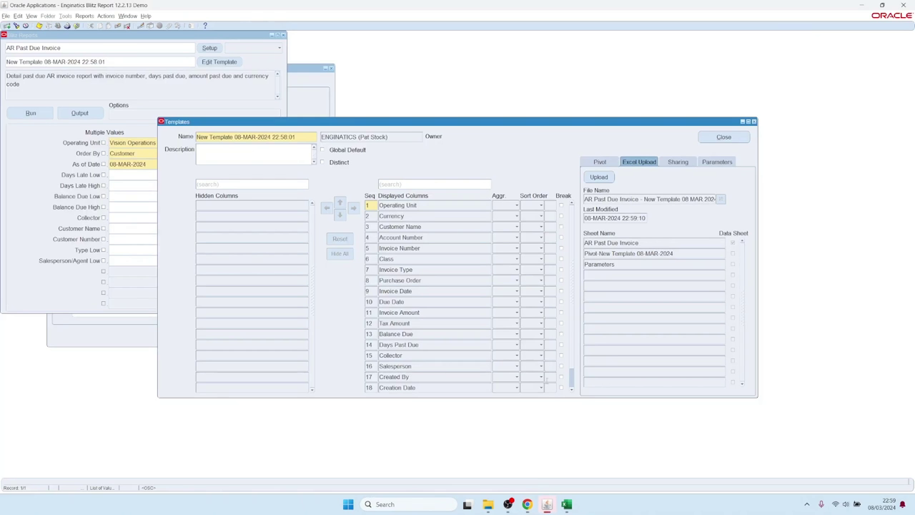
- Set As of Date to 08-MAR-2009 and run the report
{"action": "left_click", "coordinate": [48, 81]}
{"action": "left_click", "coordinate": [155, 164]}
{"action": "type", "text": "09"}
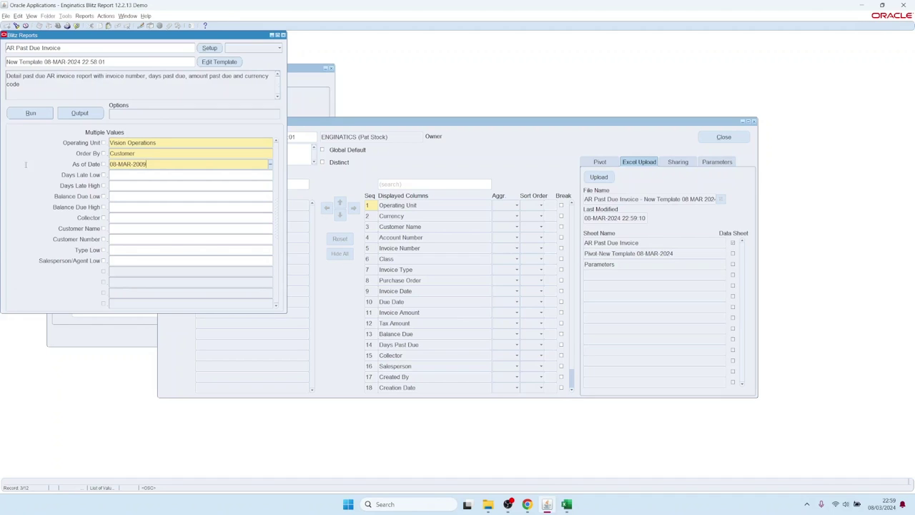
{"action": "left_click", "coordinate": [41, 113]}
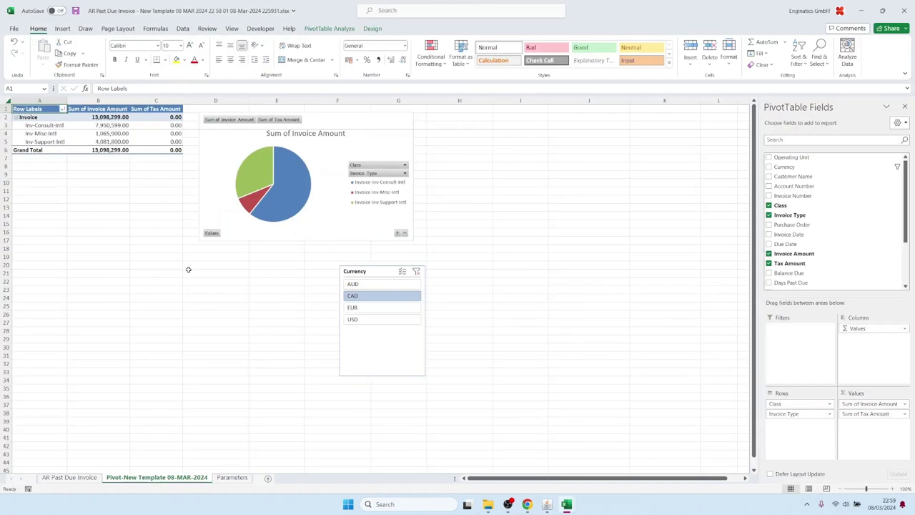
- Inspect the Invoice Date values in the AR Past Due Invoice data sheet
{"action": "left_click", "coordinate": [73, 478]}
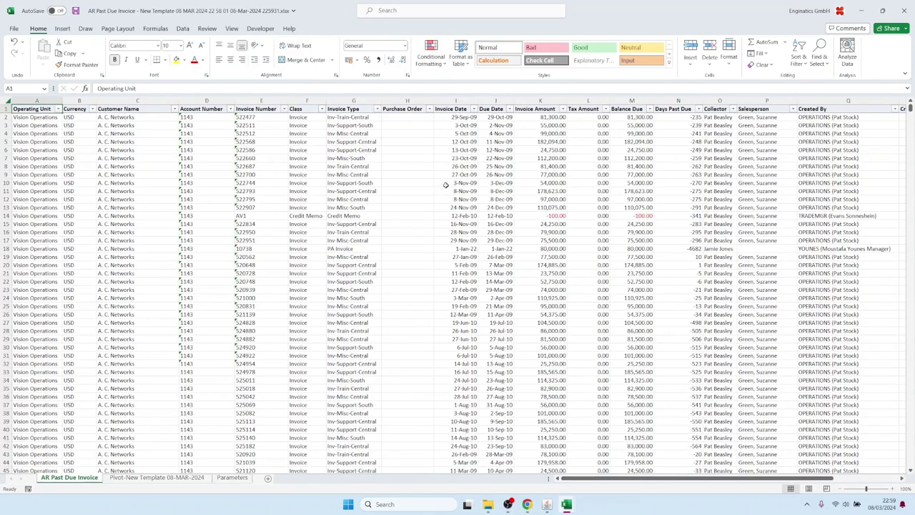
{"action": "left_click", "coordinate": [463, 126]}
{"action": "left_click_drag", "start_coordinate": [463, 126], "coordinate": [462, 240]}
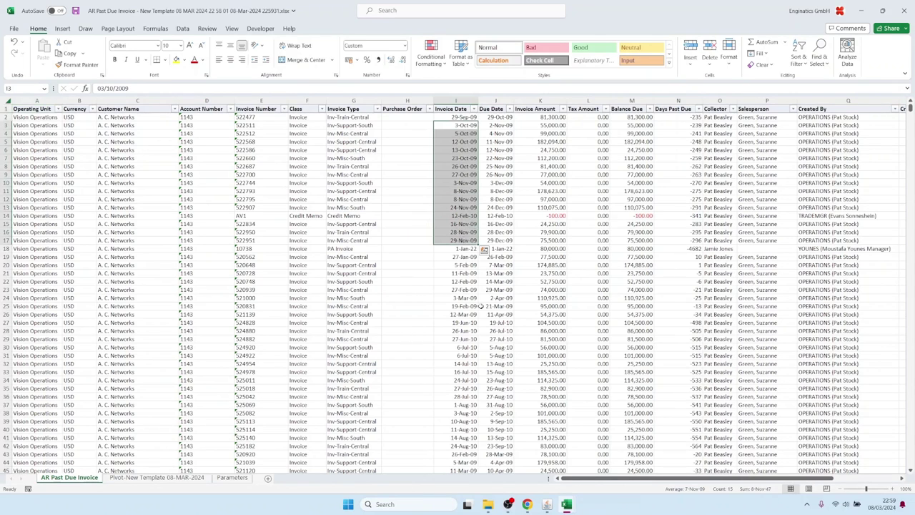
- Switch the report to the 'Dashboard with Enginatics logo' template and run it
{"action": "mouse_move", "coordinate": [547, 503]}
{"action": "left_click", "coordinate": [538, 478]}
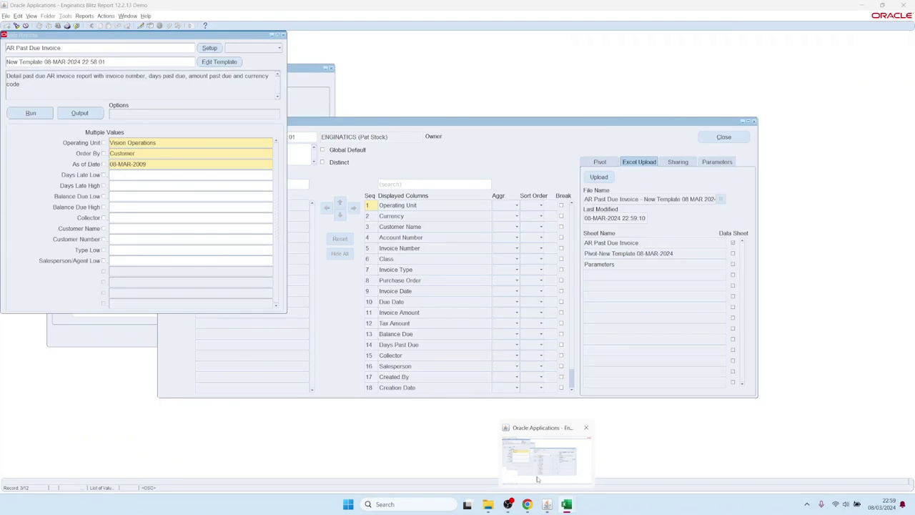
{"action": "left_click", "coordinate": [170, 62]}
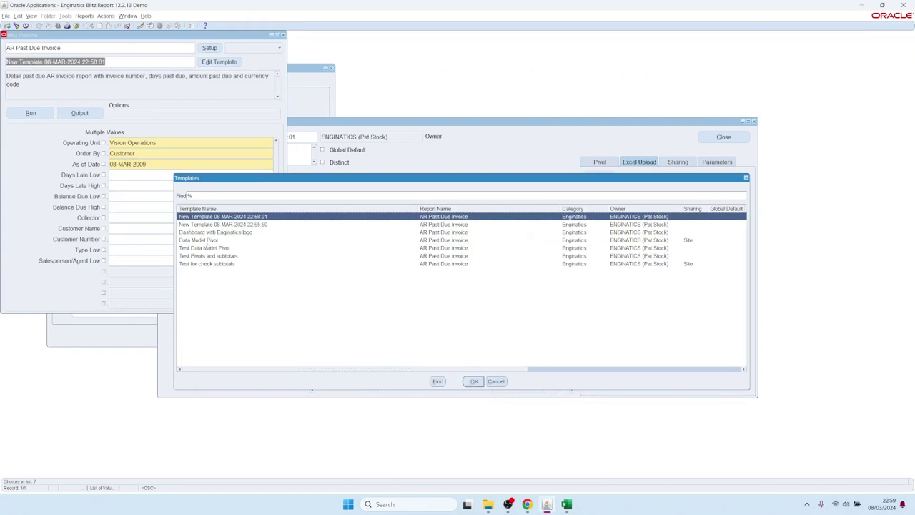
{"action": "left_click", "coordinate": [207, 234]}
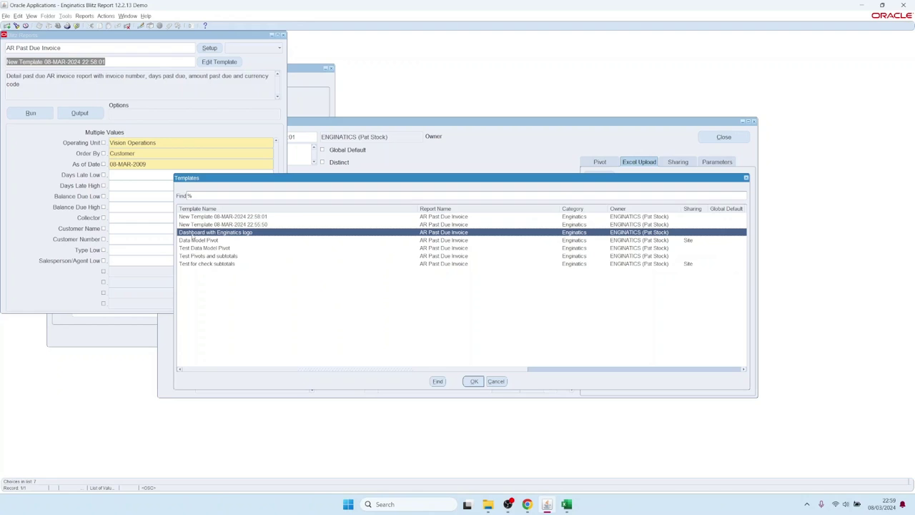
{"action": "double_click", "coordinate": [192, 233]}
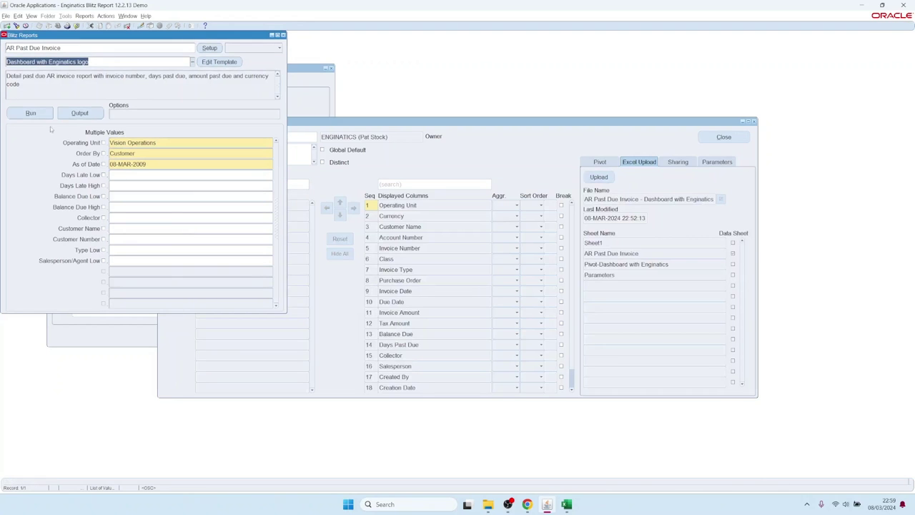
{"action": "left_click", "coordinate": [31, 113]}
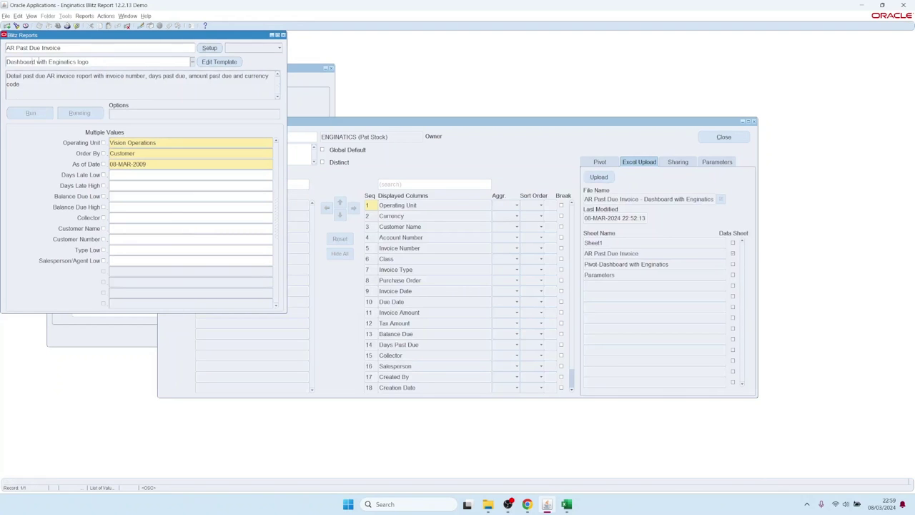
{"action": "left_click", "coordinate": [103, 61]}
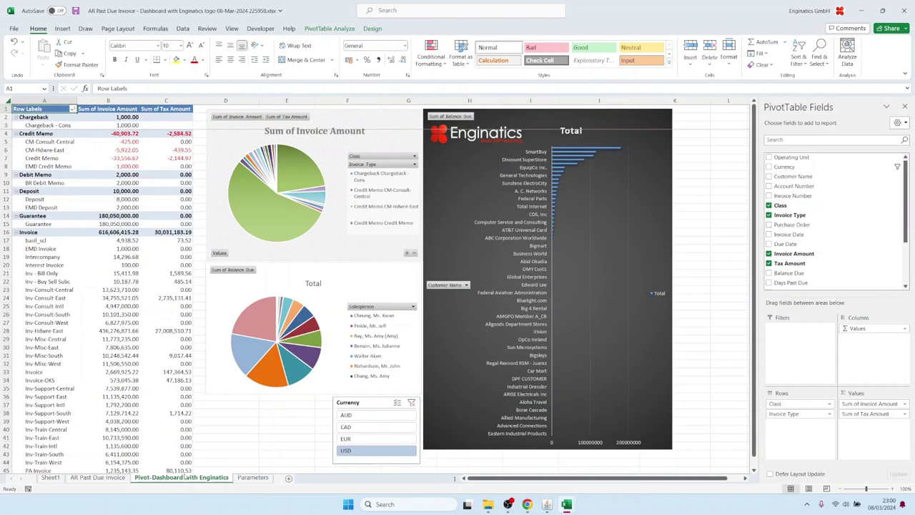
- Review invoice amount totals, the Sheet1 customer and salesperson pivots, and the dashboard sheet
{"action": "left_click", "coordinate": [97, 477]}
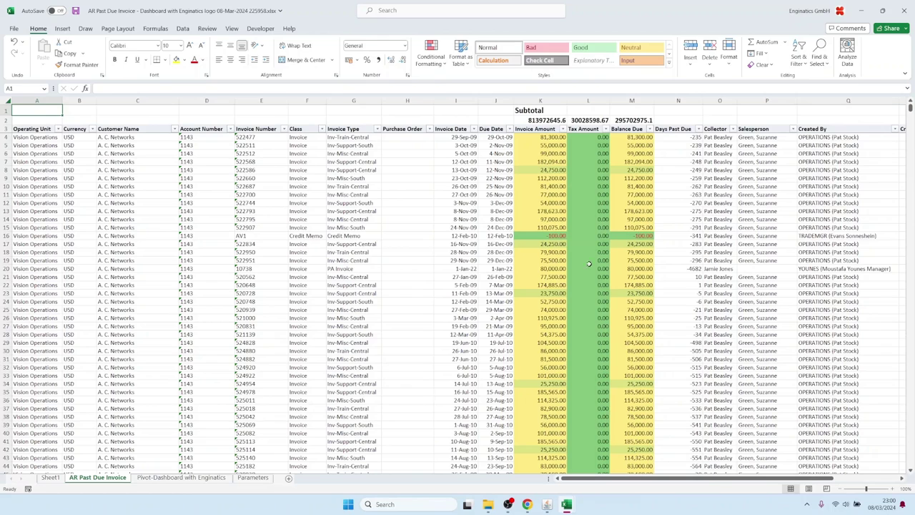
{"action": "left_click_drag", "start_coordinate": [556, 186], "coordinate": [556, 417]}
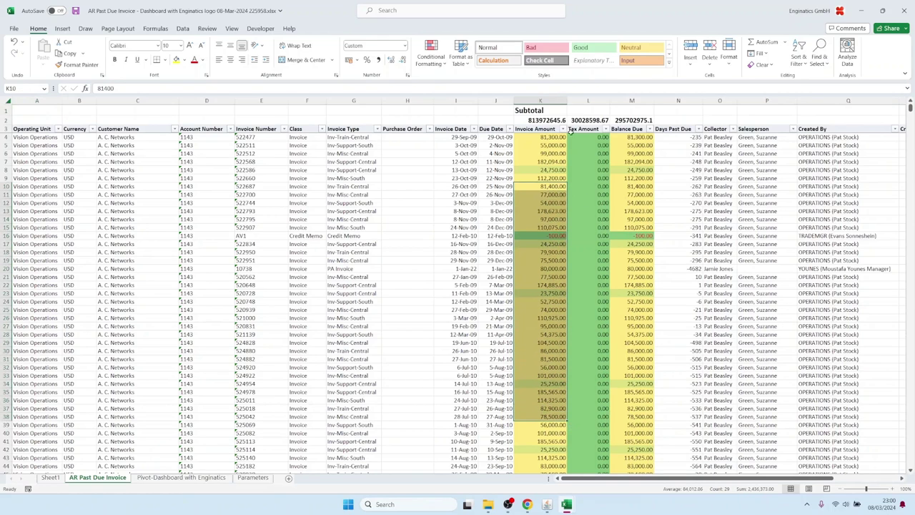
{"action": "left_click_drag", "start_coordinate": [552, 119], "coordinate": [638, 118]}
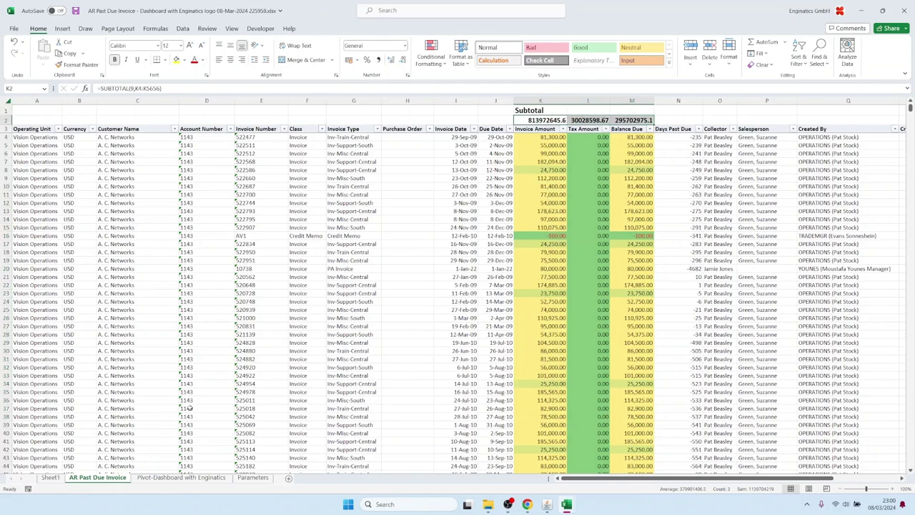
{"action": "left_click", "coordinate": [59, 478]}
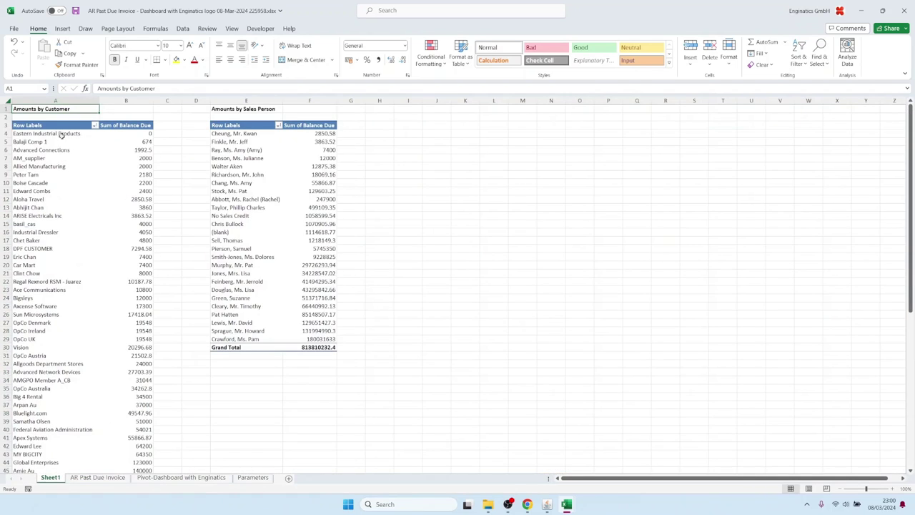
{"action": "left_click_drag", "start_coordinate": [45, 165], "coordinate": [43, 322]}
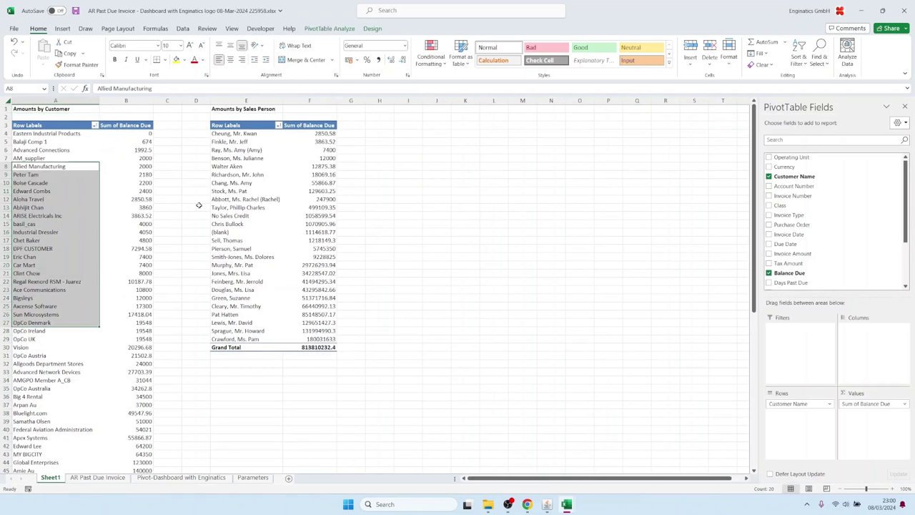
{"action": "left_click_drag", "start_coordinate": [226, 158], "coordinate": [230, 259]}
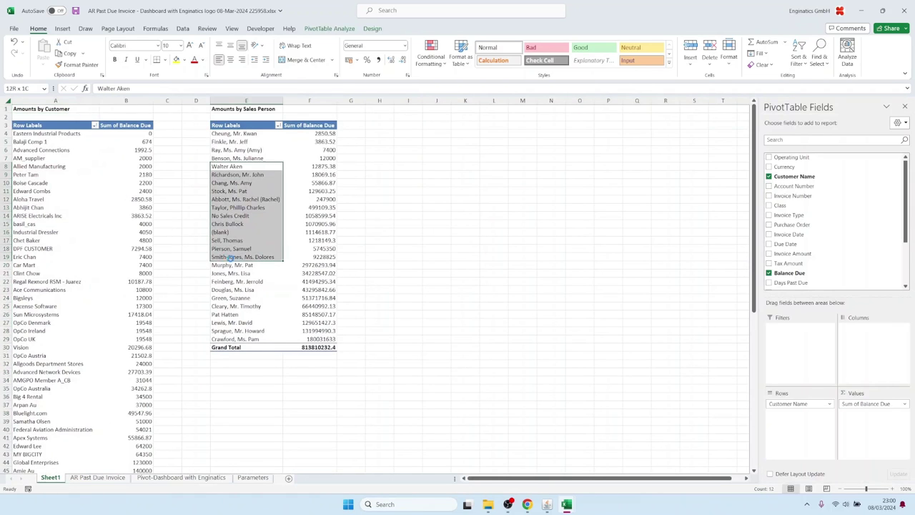
{"action": "left_click", "coordinate": [187, 478]}
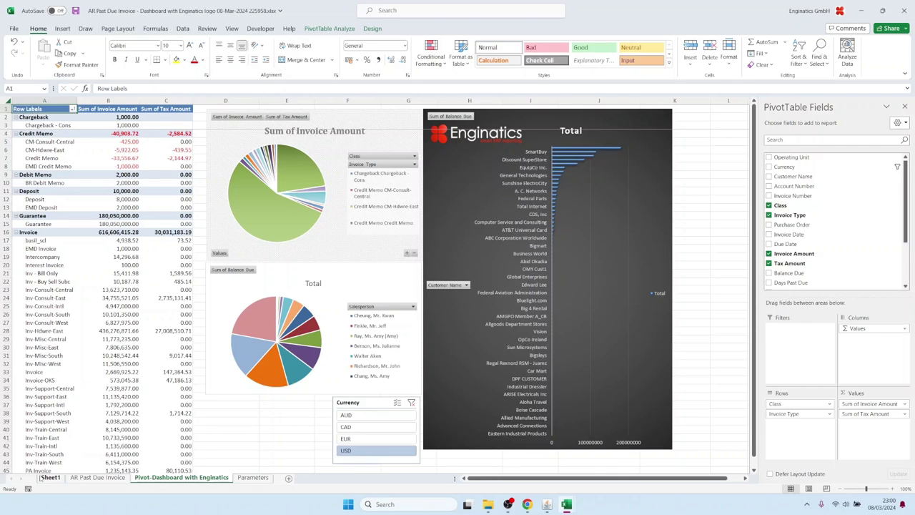
- Copy the thirteen largest-balance customer names (A65:A77) from Sheet1 and return to Oracle
{"action": "left_click", "coordinate": [50, 478]}
{"action": "left_click_drag", "start_coordinate": [42, 397], "coordinate": [47, 376]}
{"action": "scroll", "coordinate": [48, 376], "scroll_direction": "down", "scroll_amount": 2}
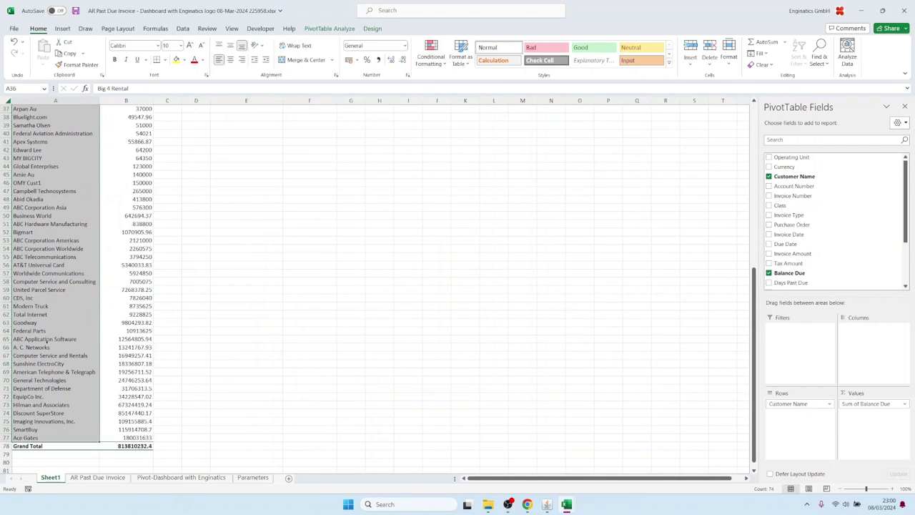
{"action": "left_click_drag", "start_coordinate": [47, 339], "coordinate": [54, 431]}
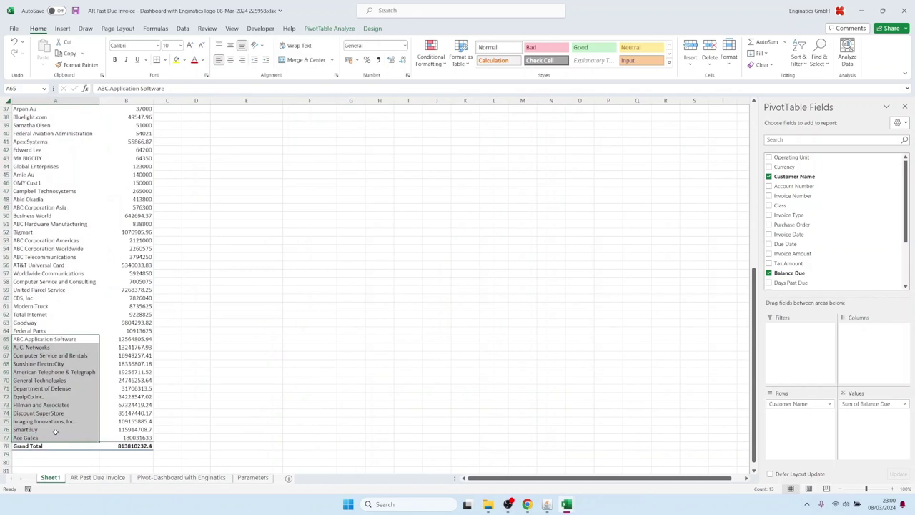
{"action": "key", "text": "ctrl+c"}
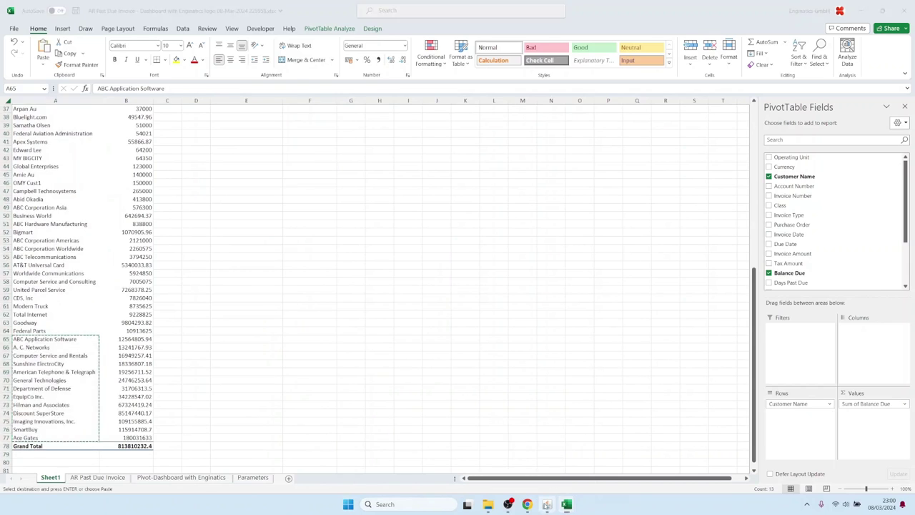
{"action": "key", "text": "alt+Tab"}
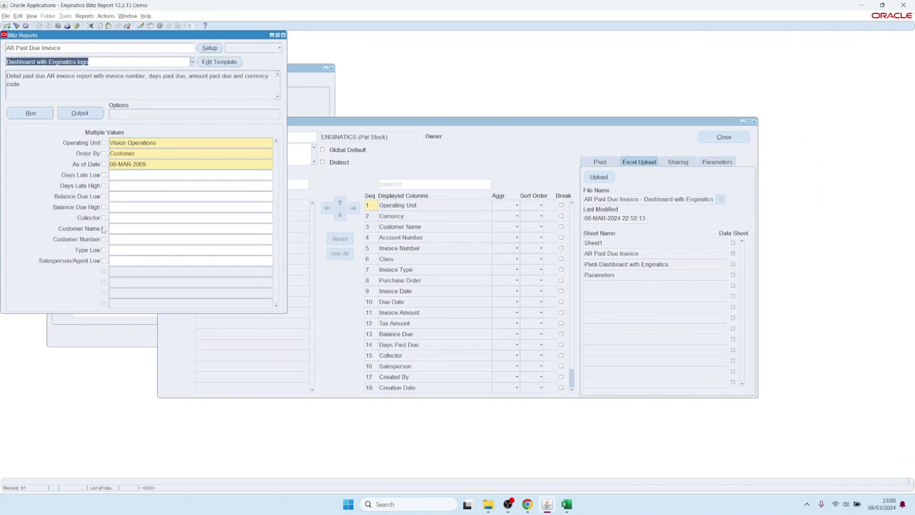
- Paste the thirteen copied customer names into the Customer Name parameter as a multi-value filter
{"action": "left_click", "coordinate": [103, 228]}
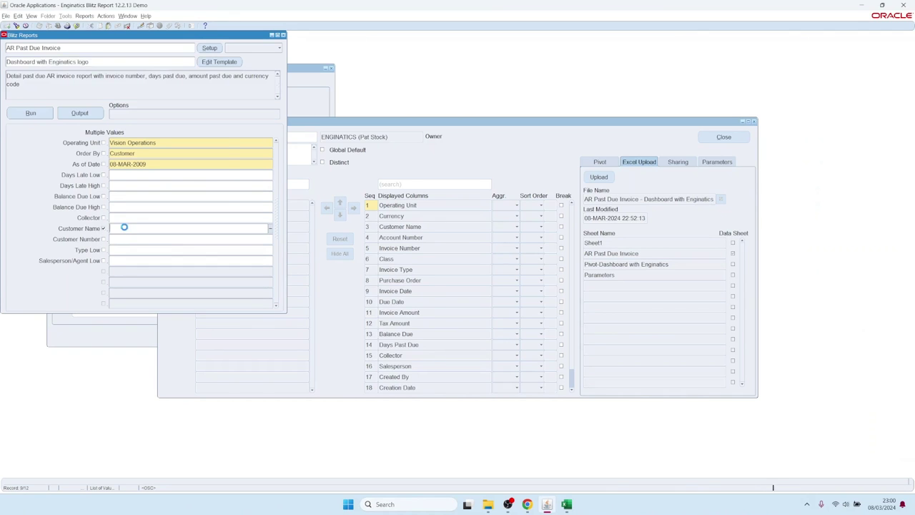
{"action": "key", "text": "ctrl+v"}
{"action": "key", "text": "Return"}
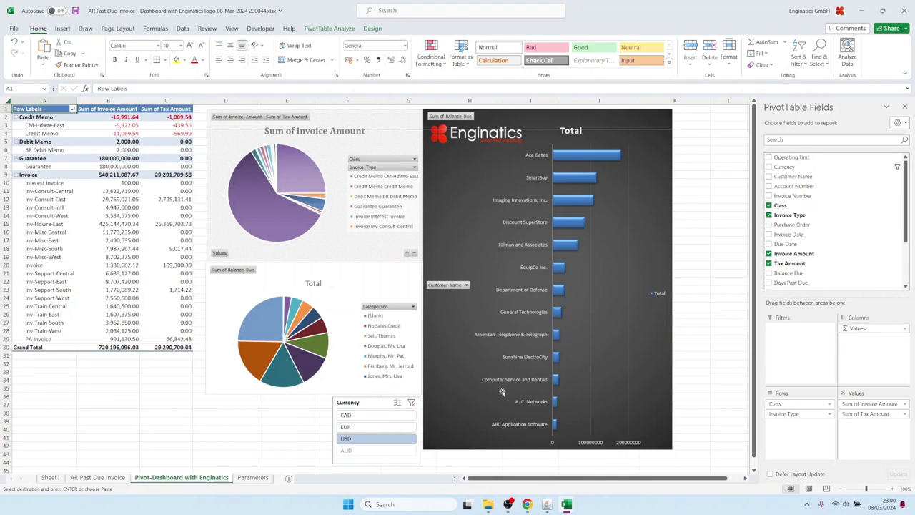
- View the AR Past Due Invoice data sheet in Excel, then return to the Blitz Reports window
{"action": "left_click", "coordinate": [100, 477]}
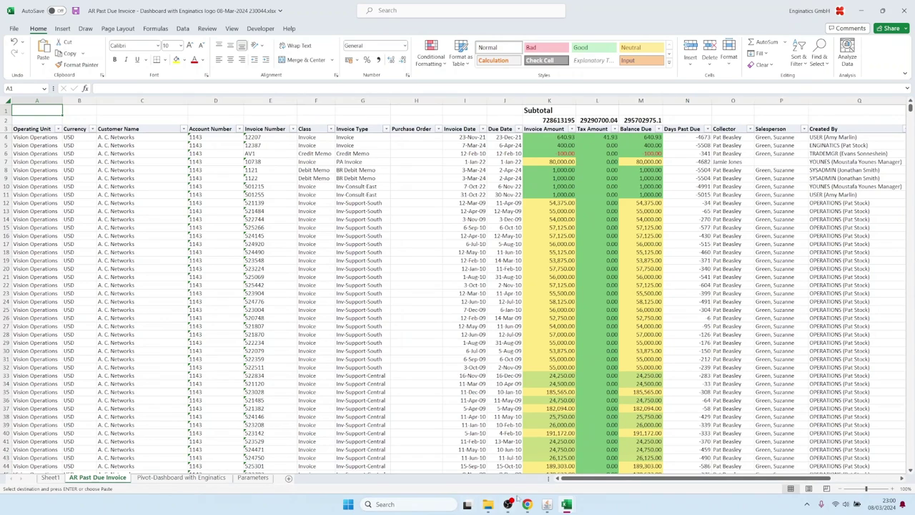
{"action": "mouse_move", "coordinate": [547, 504]}
{"action": "left_click", "coordinate": [526, 453]}
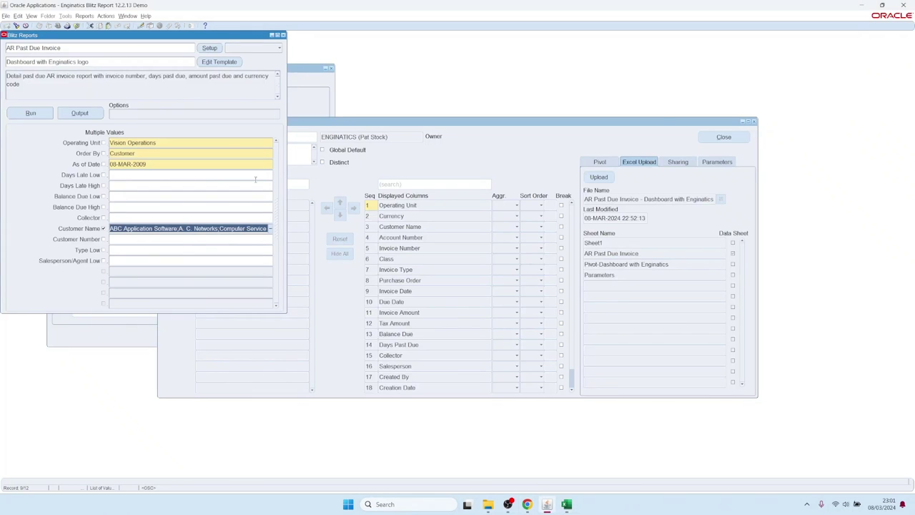
- Close the template and AR Past Due Invoice windows, then switch responsibility to General Ledger Super User
{"action": "left_click", "coordinate": [724, 137]}
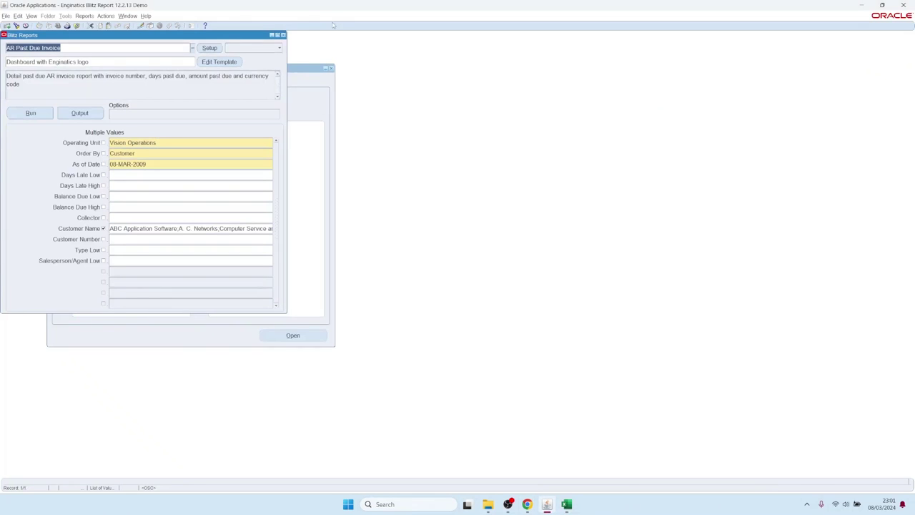
{"action": "left_click", "coordinate": [283, 35]}
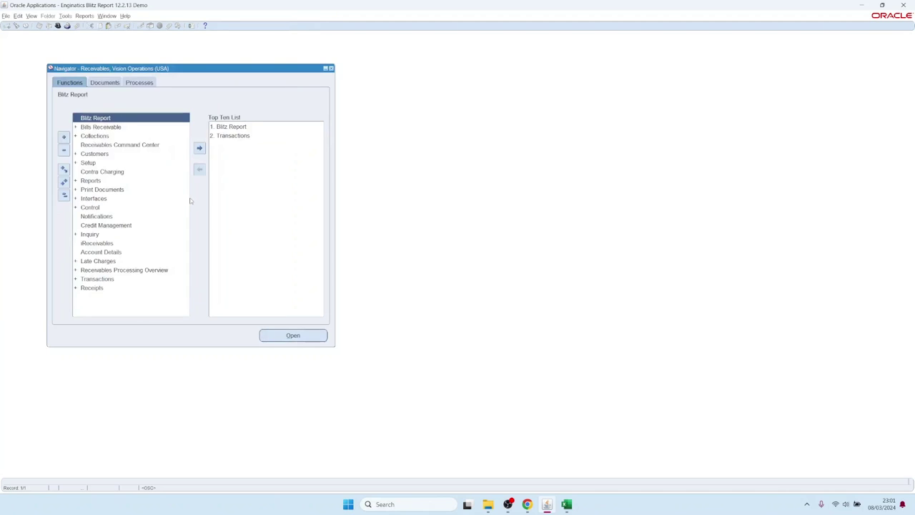
{"action": "key", "text": "alt+f"}
{"action": "key", "text": "h"}
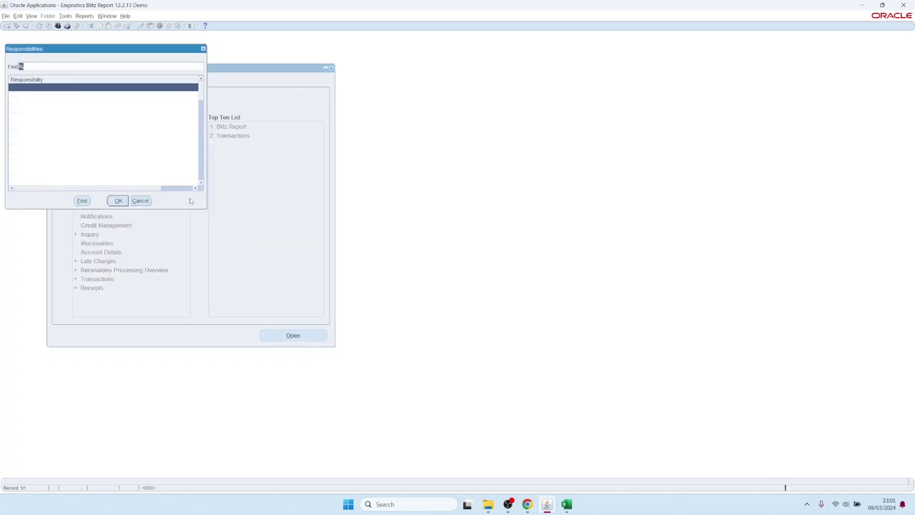
{"action": "type", "text": "g"}
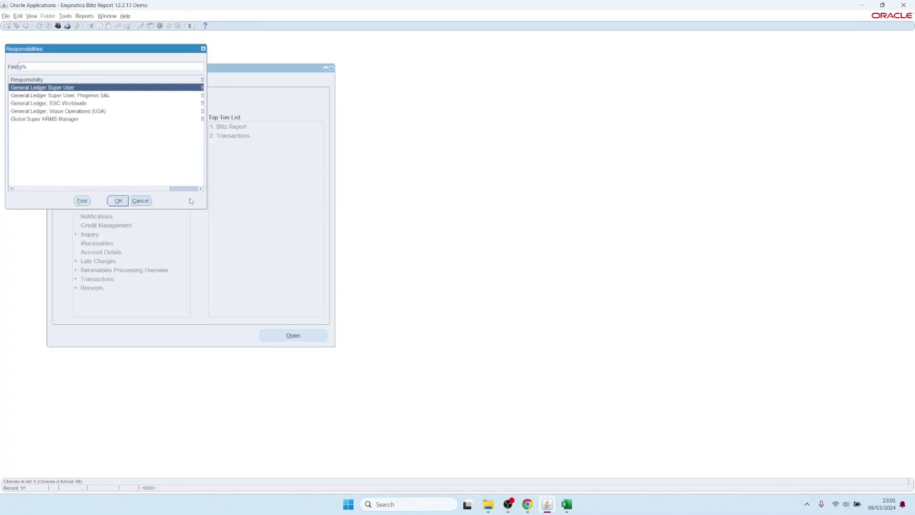
{"action": "key", "text": "Return"}
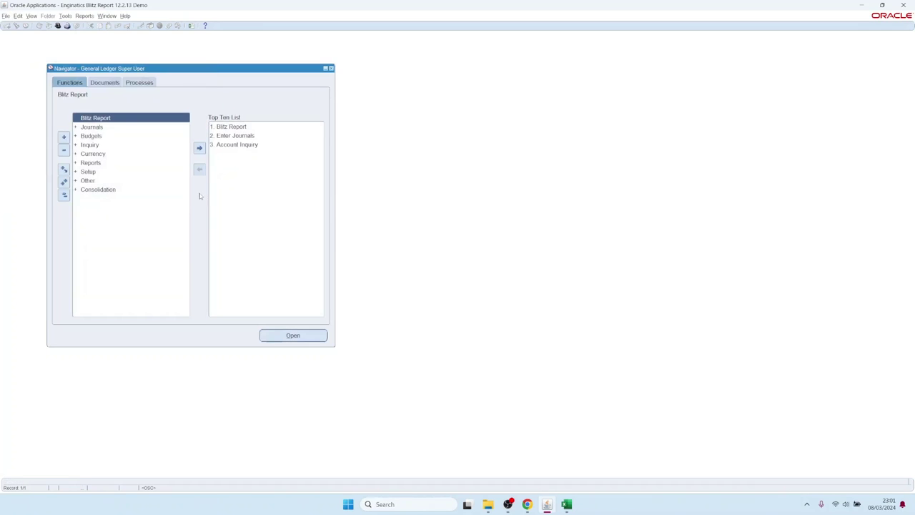
- In Enter Journals, search for Payables journals in period Jan-08
{"action": "double_click", "coordinate": [243, 136]}
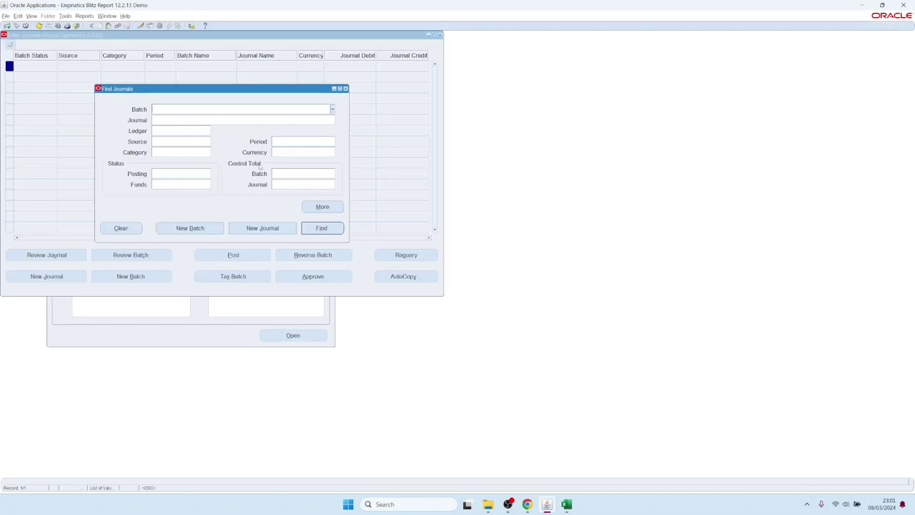
{"action": "left_click", "coordinate": [299, 141]}
{"action": "type", "text": "Jan-08"}
{"action": "key", "text": "Tab"}
{"action": "left_click", "coordinate": [201, 140]}
{"action": "type", "text": "Pa"}
{"action": "key", "text": "Tab"}
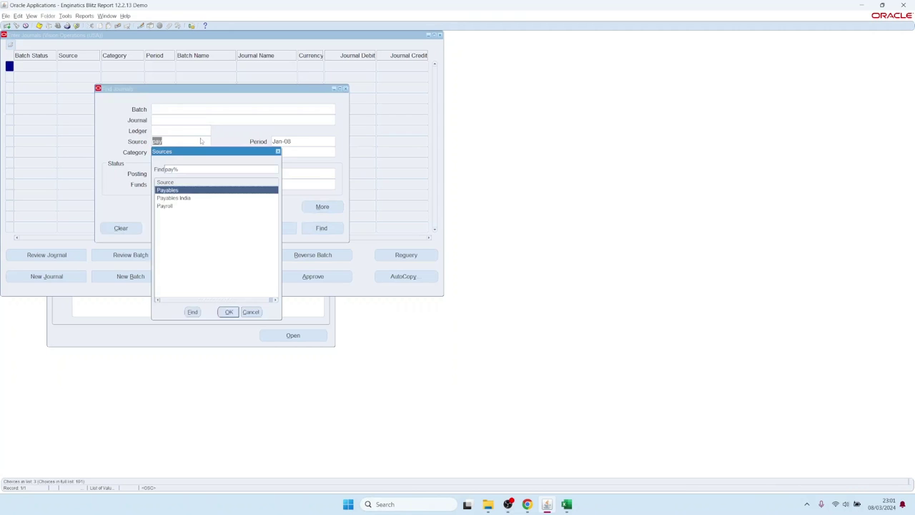
{"action": "key", "text": "Return"}
{"action": "key", "text": "Return"}
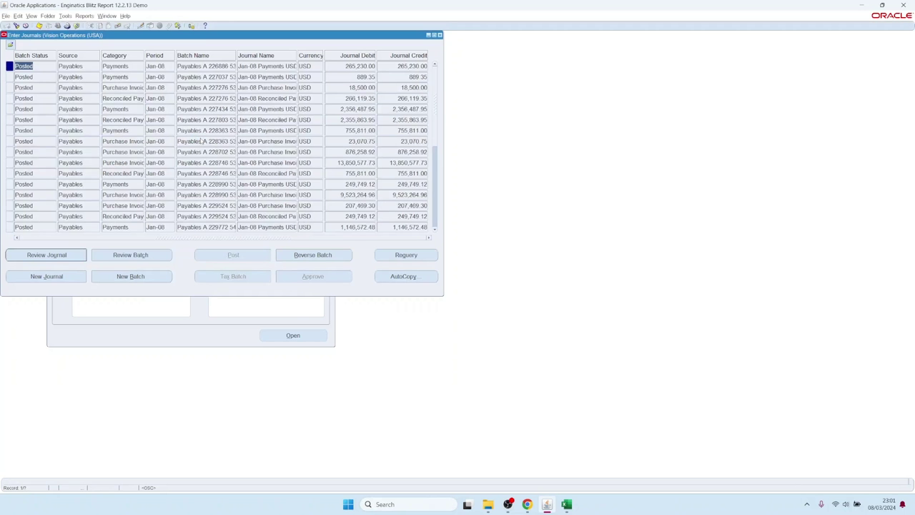
- Launch Blitz Report GL Account Analysis for the 9,523,264.96 Purchase Invoices journal
{"action": "left_click", "coordinate": [350, 195]}
{"action": "left_click", "coordinate": [191, 26]}
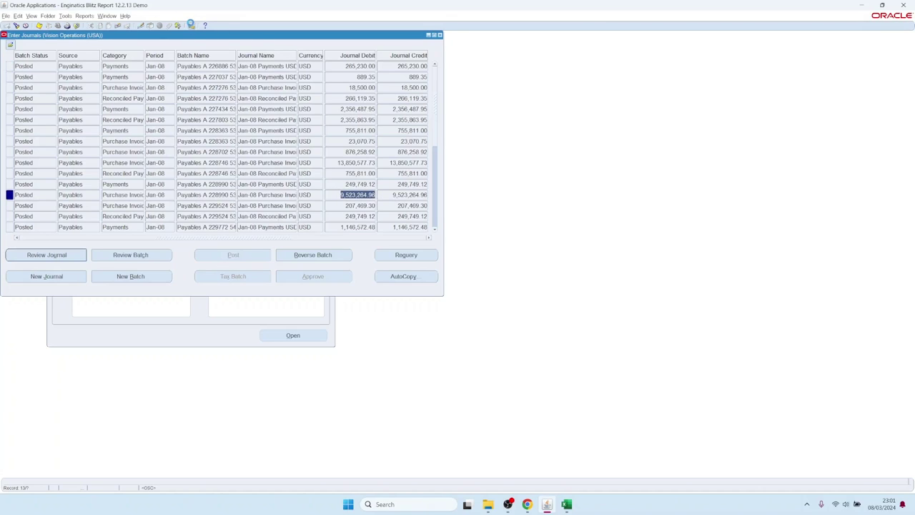
{"action": "left_click", "coordinate": [239, 114]}
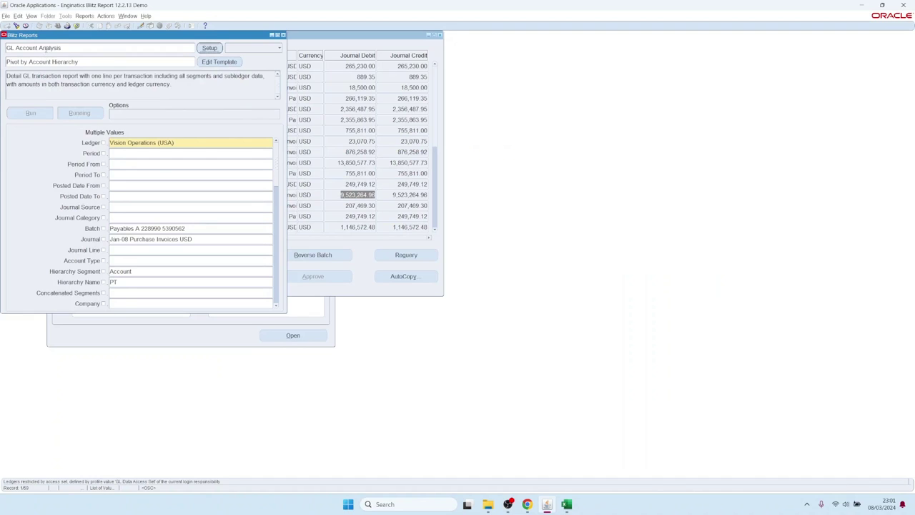
- Run GL Account Analysis with the prefilled Payables batch and journal, opening the account-hierarchy pivot in Excel
{"action": "left_click", "coordinate": [40, 48]}
{"action": "left_click_drag", "start_coordinate": [143, 228], "coordinate": [109, 227]}
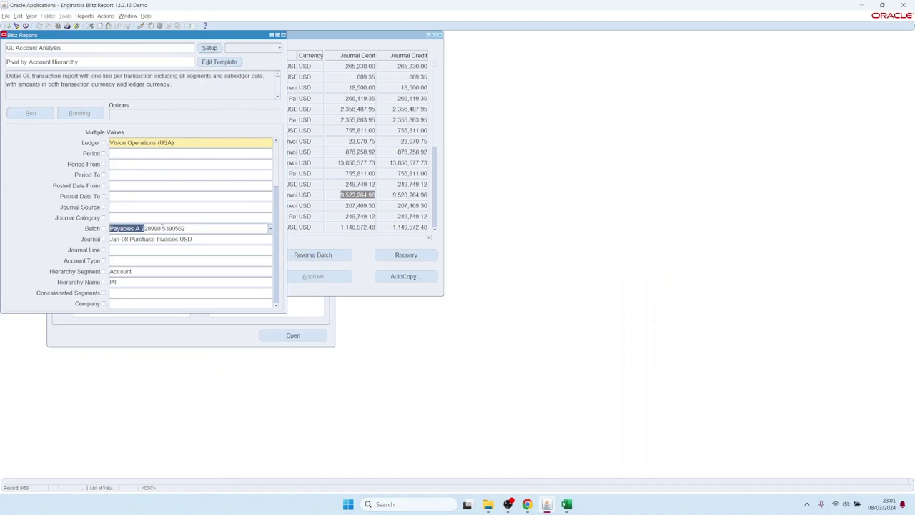
{"action": "left_click_drag", "start_coordinate": [195, 228], "coordinate": [107, 225]}
{"action": "key", "text": "Tab"}
{"action": "key", "text": "alt+Tab"}
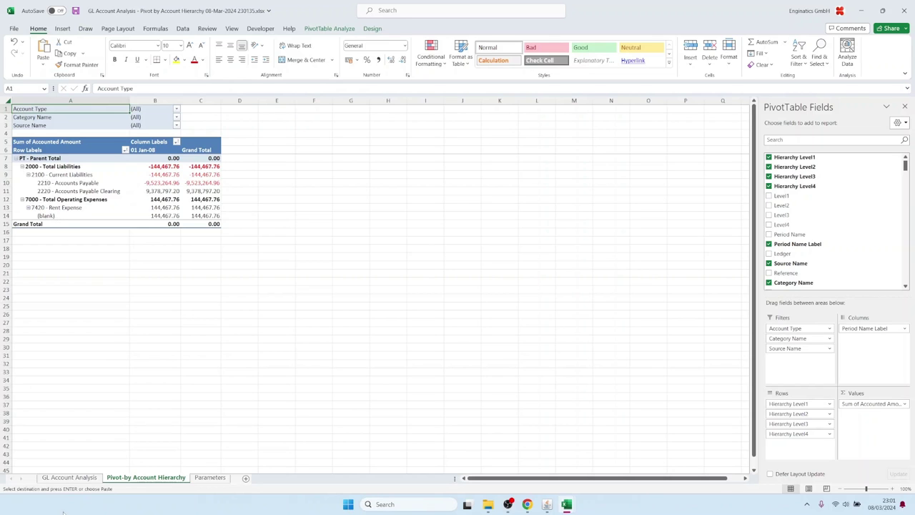
- On the GL Account Analysis data sheet, inspect invoice descriptions, invoice dates and the Check payment method
{"action": "left_click", "coordinate": [75, 477]}
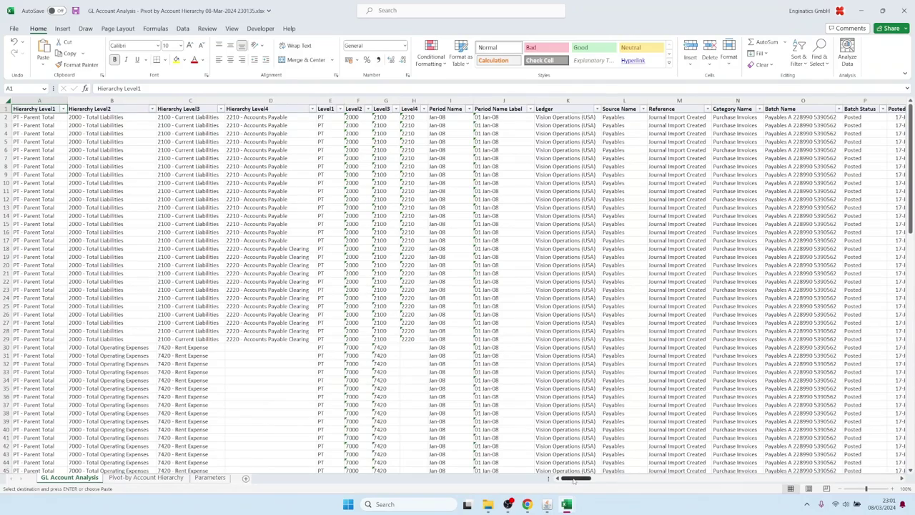
{"action": "left_click_drag", "start_coordinate": [573, 481], "coordinate": [733, 468]}
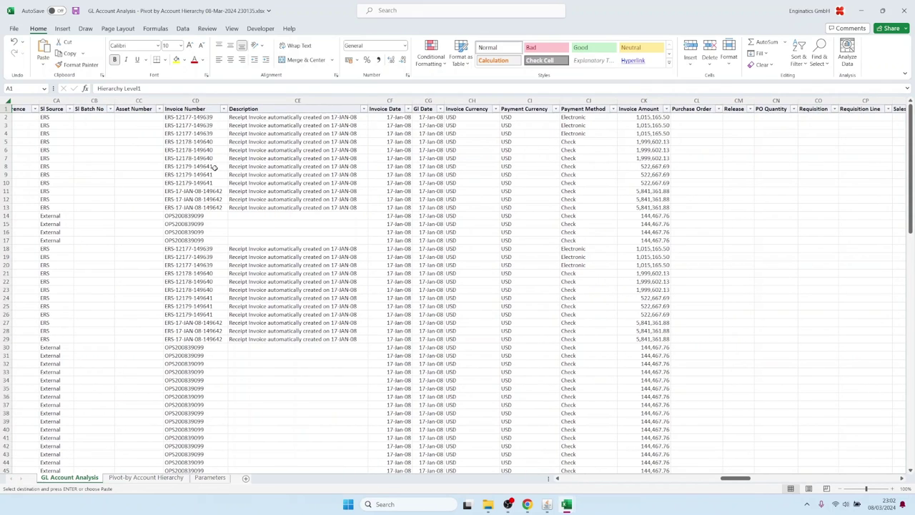
{"action": "left_click_drag", "start_coordinate": [193, 141], "coordinate": [193, 264]}
{"action": "left_click_drag", "start_coordinate": [343, 134], "coordinate": [373, 265]}
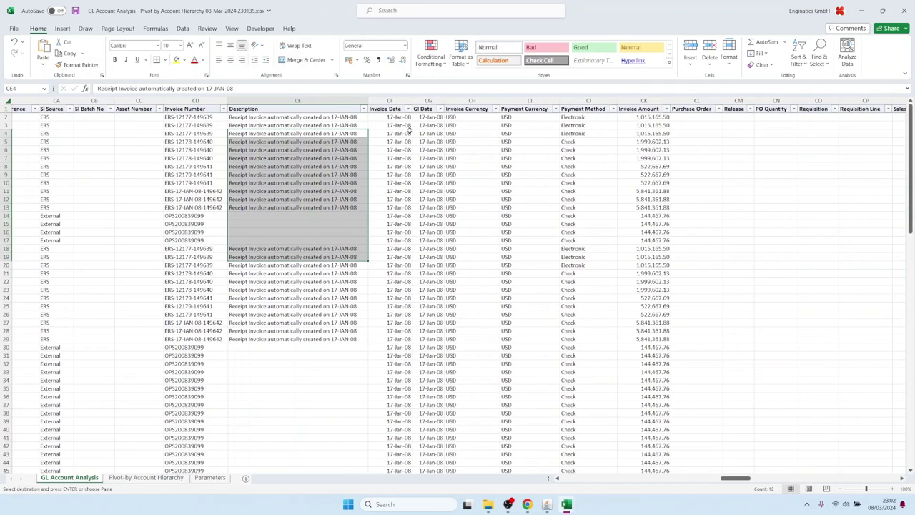
{"action": "left_click_drag", "start_coordinate": [400, 134], "coordinate": [403, 199]}
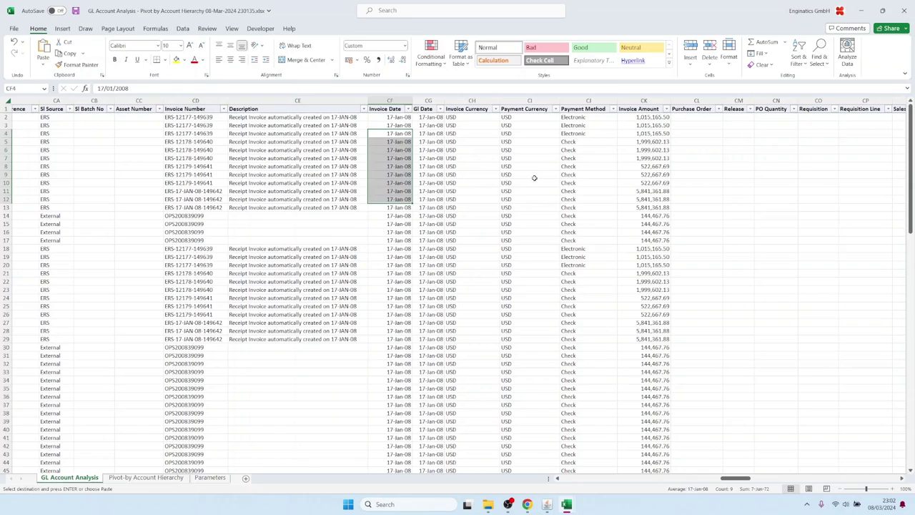
{"action": "left_click_drag", "start_coordinate": [532, 177], "coordinate": [614, 175]}
{"action": "left_click", "coordinate": [611, 174]}
- Review the vendor numbers and vendor names in rows 6–25, then return to the Oracle form
{"action": "key", "text": "Right"}
{"action": "key", "text": "Right"}
{"action": "key", "text": "Right"}
{"action": "key", "text": "Right"}
{"action": "key", "text": "Right"}
{"action": "key", "text": "Right"}
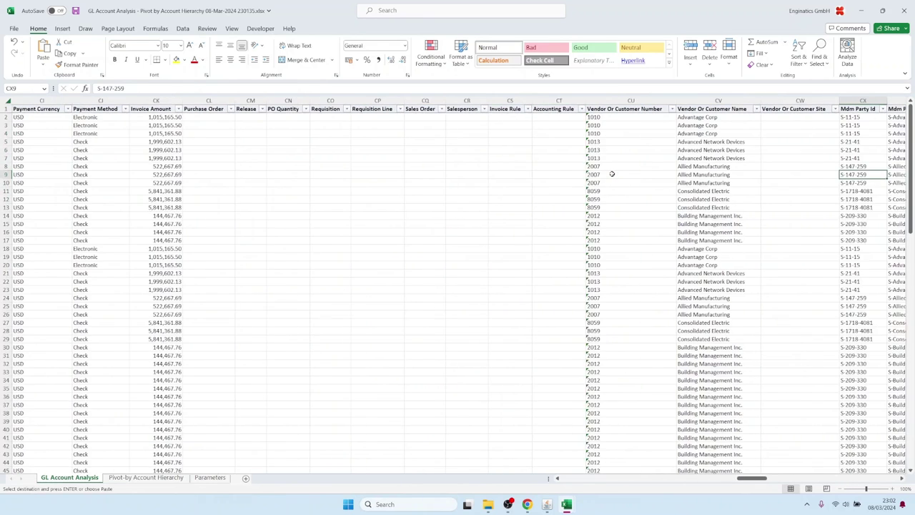
{"action": "key", "text": "Right"}
{"action": "left_click_drag", "start_coordinate": [512, 150], "coordinate": [518, 266]}
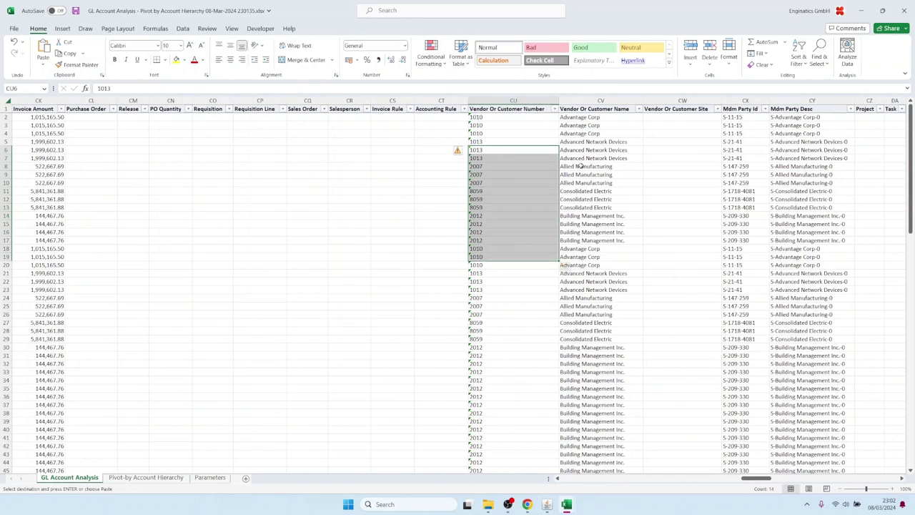
{"action": "left_click_drag", "start_coordinate": [593, 149], "coordinate": [591, 306]}
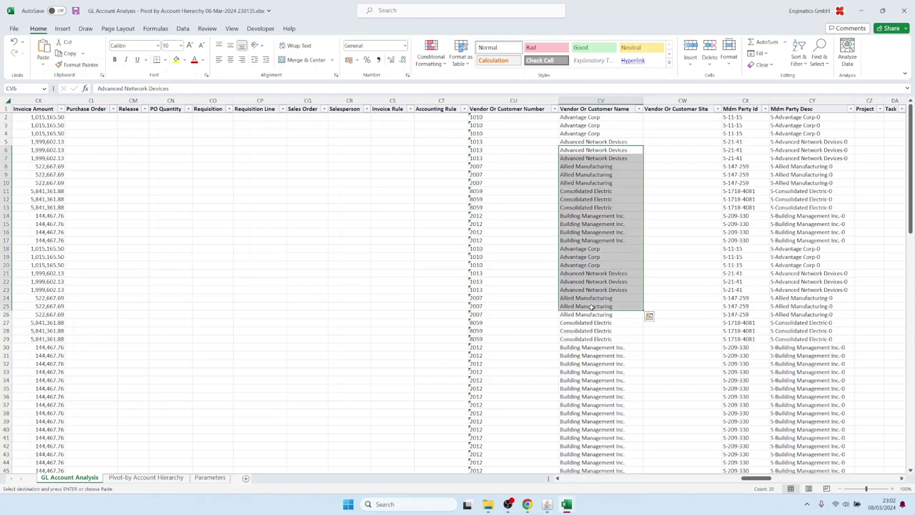
{"action": "left_click", "coordinate": [547, 503]}
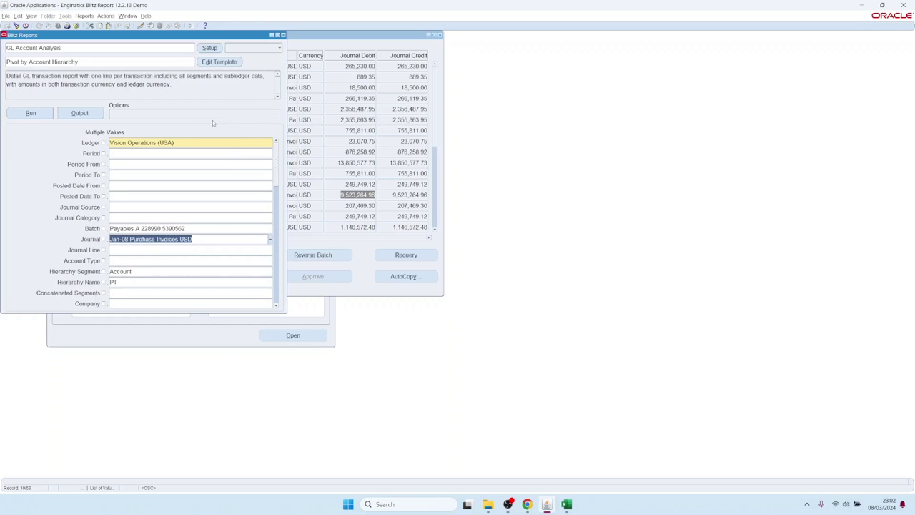
- Browse the Blitz report list without changing report, then open GL Account Analysis setup showing its SQL
{"action": "double_click", "coordinate": [87, 47]}
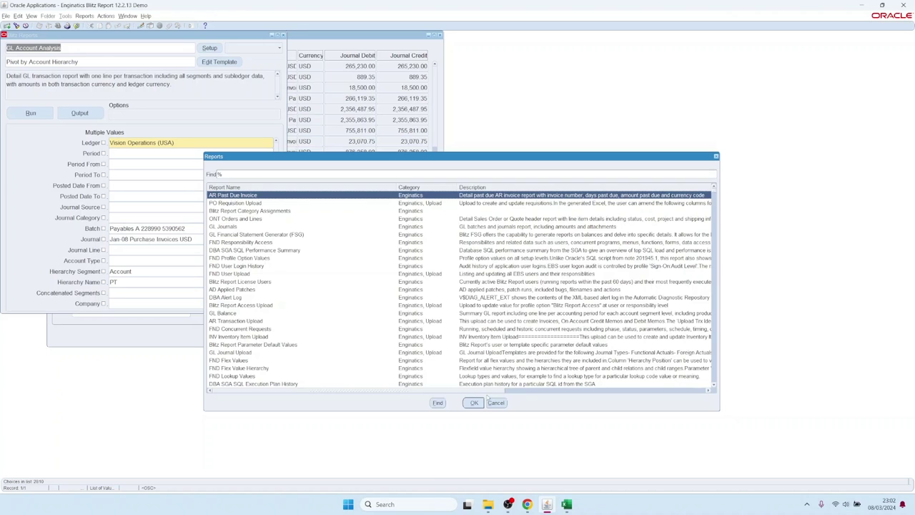
{"action": "left_click", "coordinate": [495, 403]}
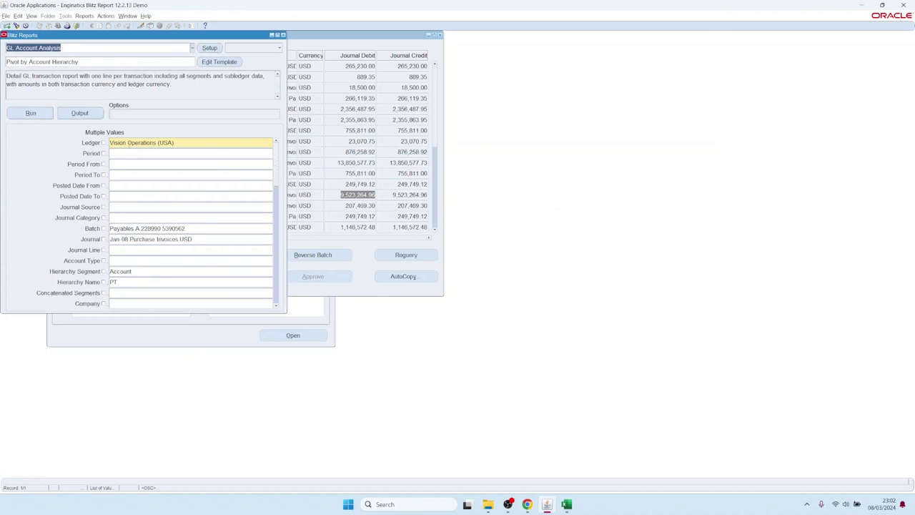
{"action": "left_click", "coordinate": [209, 48]}
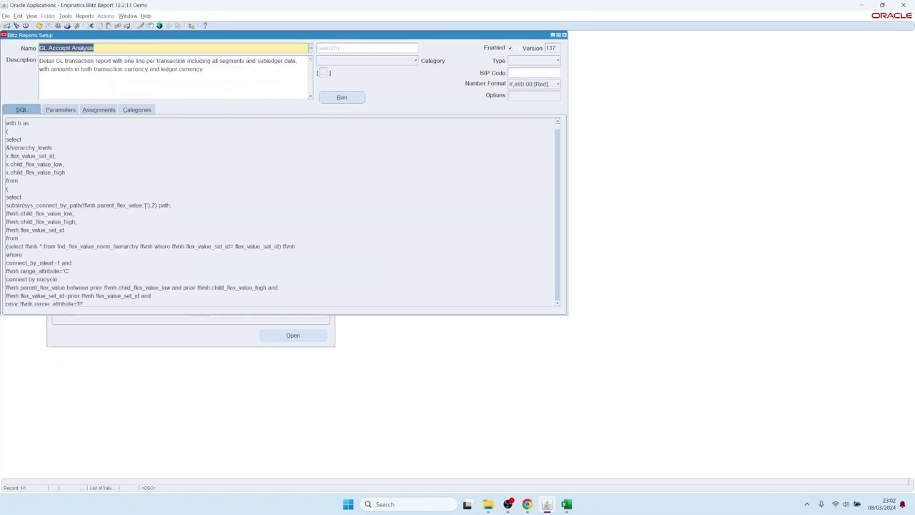
- Inspect the GL Account Analysis SQL query and its parameter definitions
{"action": "left_click", "coordinate": [60, 97]}
{"action": "left_click", "coordinate": [68, 125]}
{"action": "key", "text": "ctrl+a"}
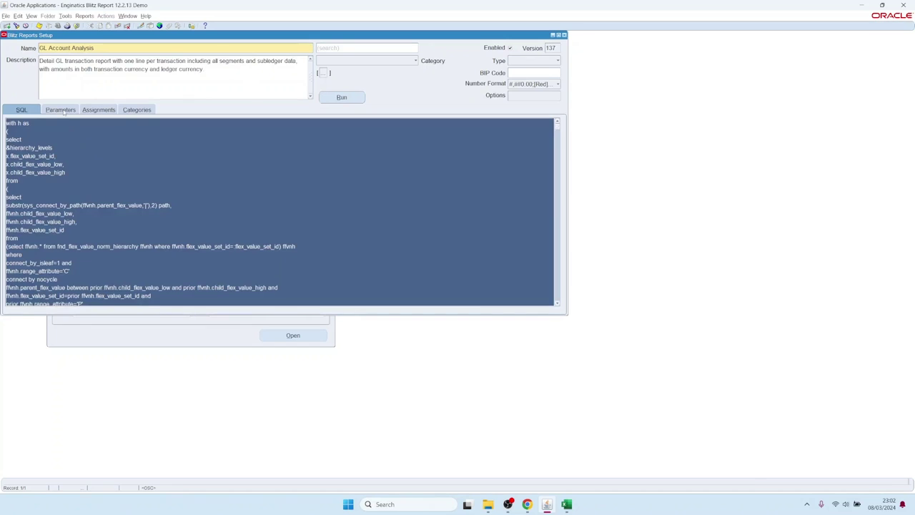
{"action": "left_click", "coordinate": [63, 111]}
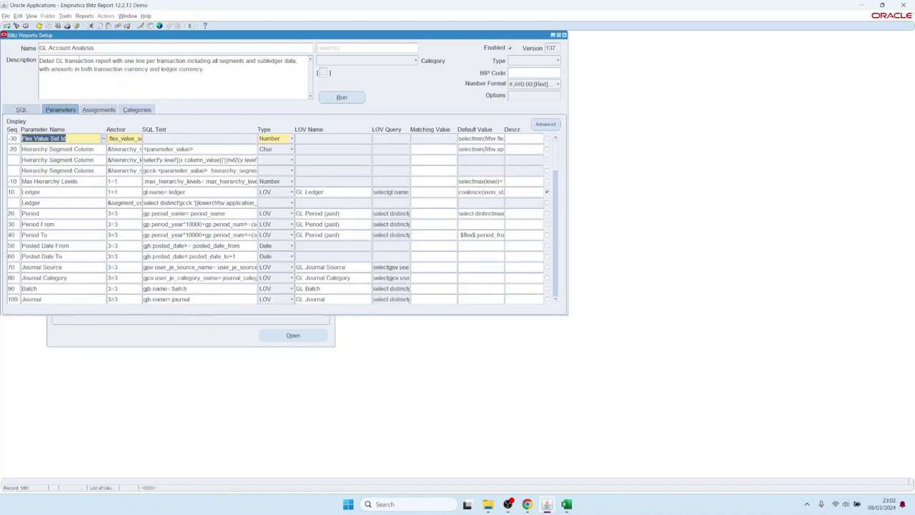
- Create a new report 'AP test' with SQL 'select * from ap_suppliers' and run it
{"action": "left_click", "coordinate": [83, 48]}
{"action": "key", "text": "ctrl+Down"}
{"action": "type", "text": "AP test"}
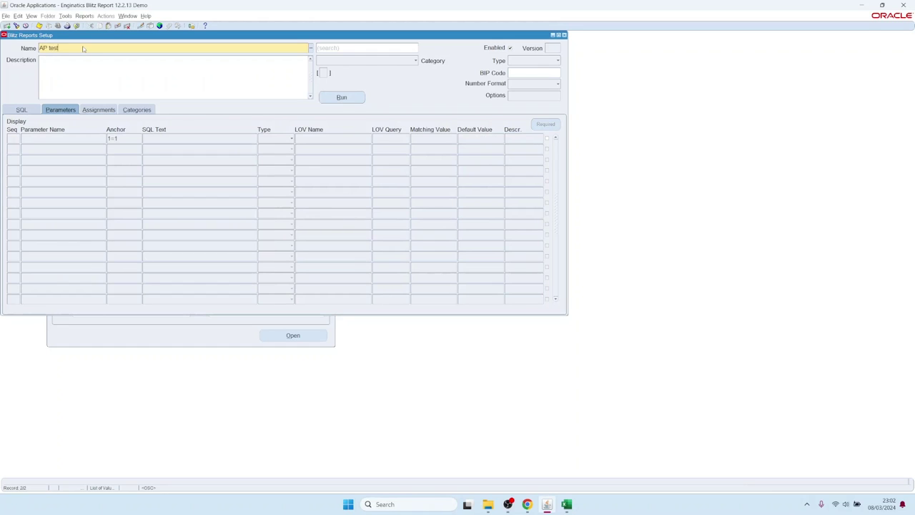
{"action": "key", "text": "Tab"}
{"action": "type", "text": "select "}
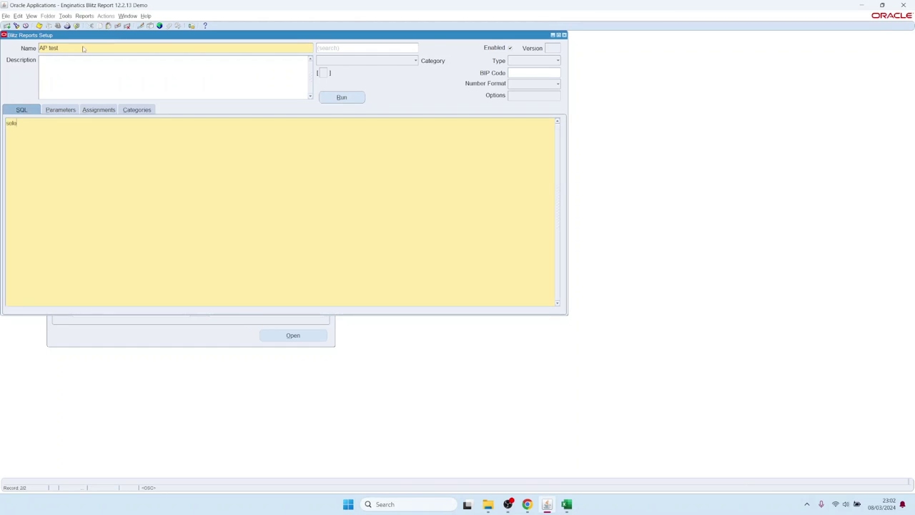
{"action": "type", "text": "* from ap"}
{"action": "type", "text": "_suppliers"}
{"action": "key", "text": "alt+r"}
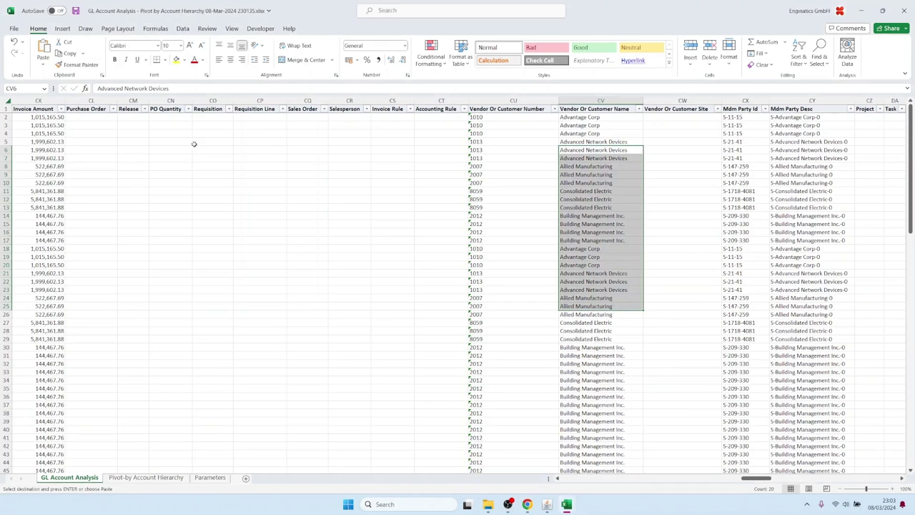
- Copy the vendor names in rows 12–25 of the AP test workbook, then return to Oracle Applications
{"action": "left_click", "coordinate": [384, 227]}
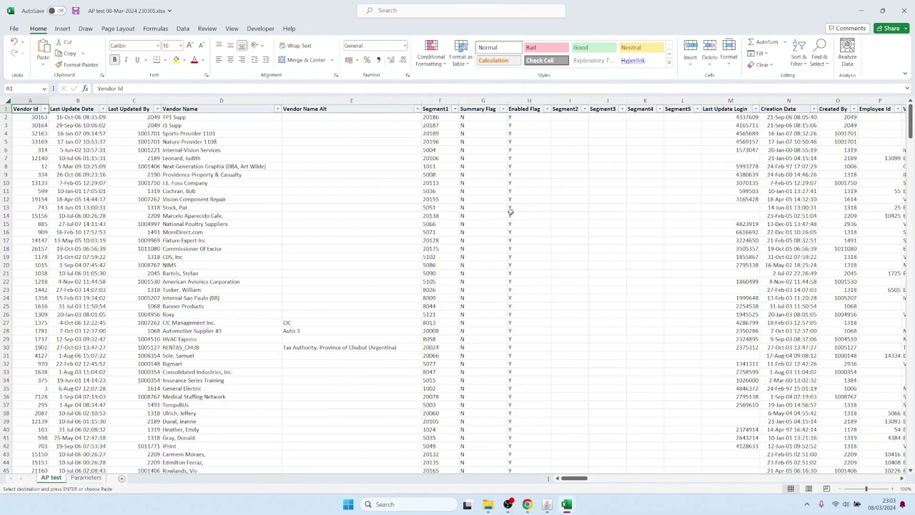
{"action": "left_click_drag", "start_coordinate": [200, 200], "coordinate": [215, 306]}
{"action": "key", "text": "ctrl+c"}
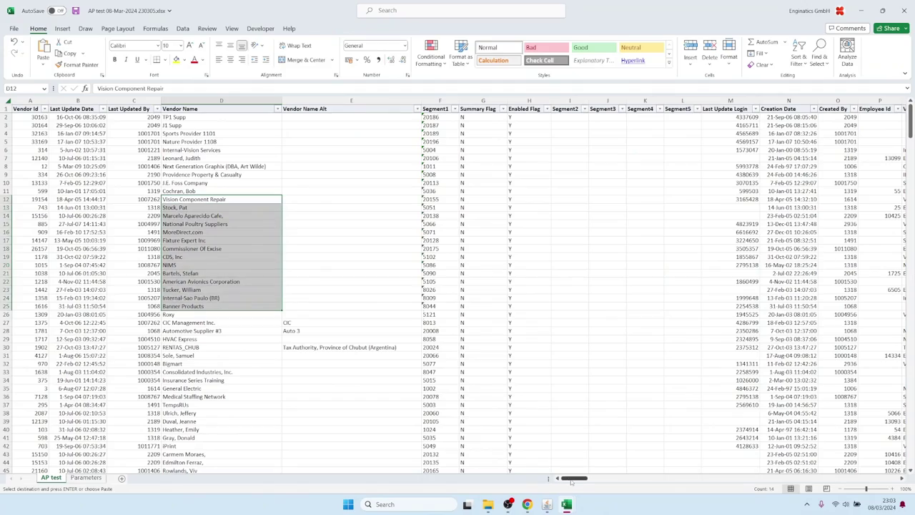
{"action": "mouse_move", "coordinate": [572, 480]}
{"action": "left_mouse_down"}
{"action": "mouse_move", "coordinate": [692, 493]}
{"action": "mouse_move", "coordinate": [572, 493]}
{"action": "left_mouse_up"}
{"action": "left_click", "coordinate": [79, 167]}
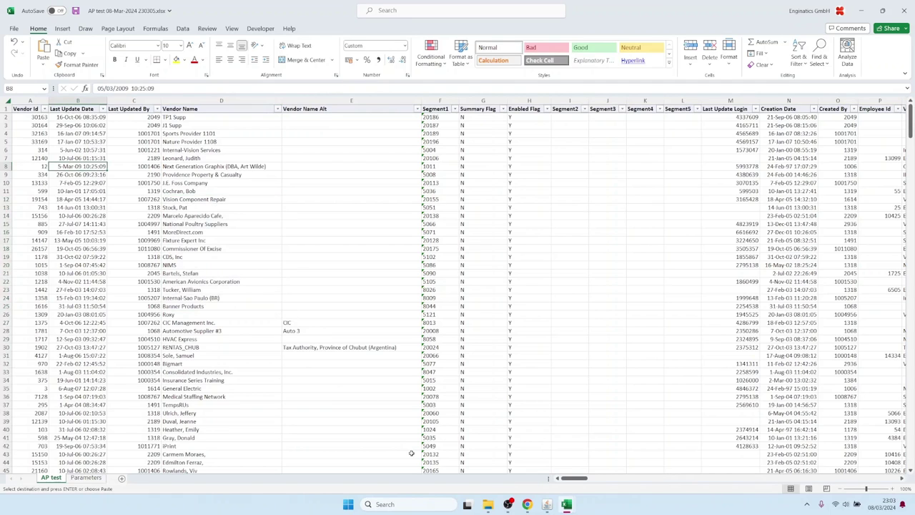
{"action": "mouse_move", "coordinate": [547, 504]}
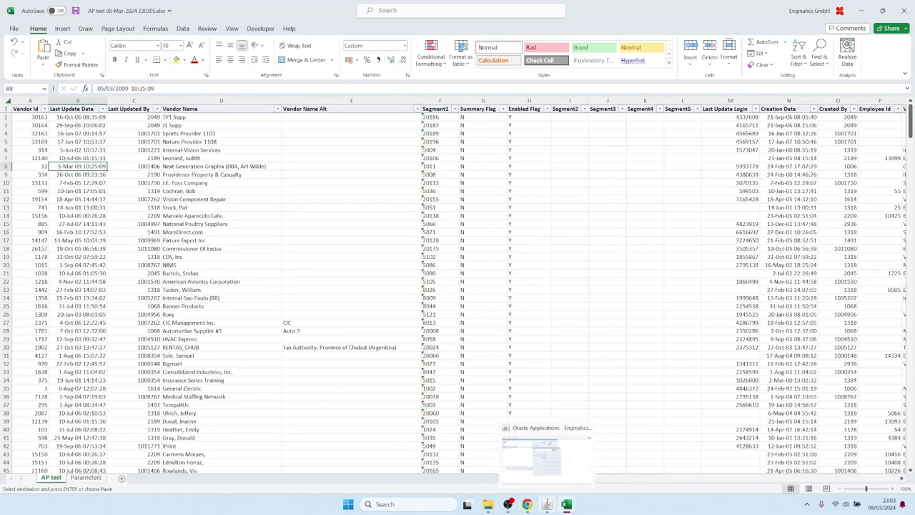
{"action": "left_click", "coordinate": [540, 475]}
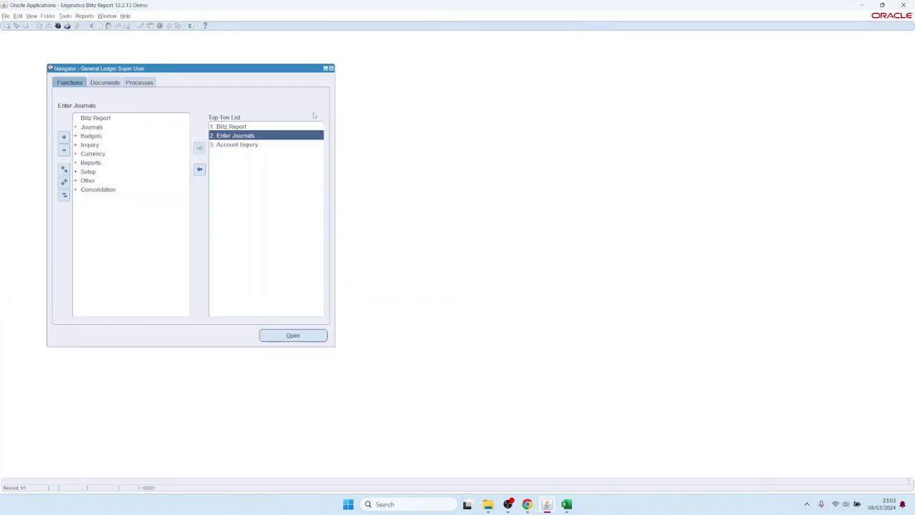
- Open Blitz Report, filter to the Upload category, and load PO Requisition Upload
{"action": "double_click", "coordinate": [241, 127]}
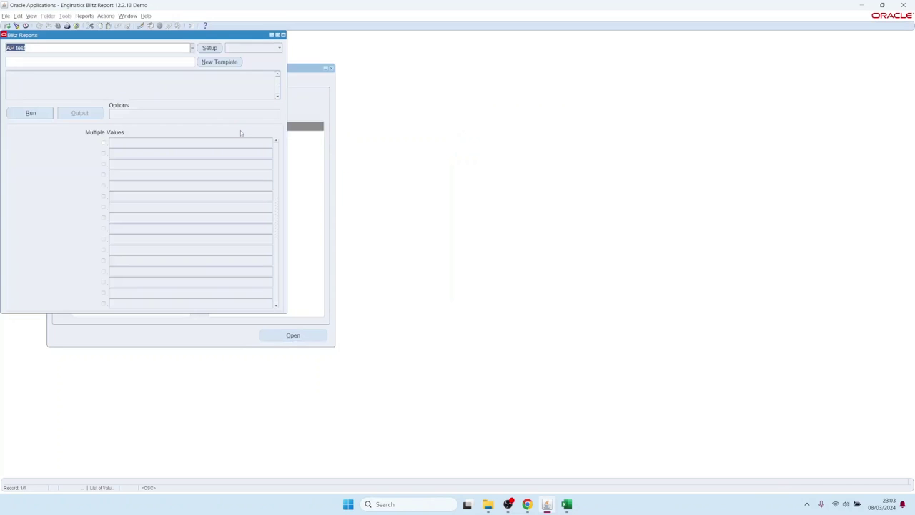
{"action": "left_click", "coordinate": [242, 50]}
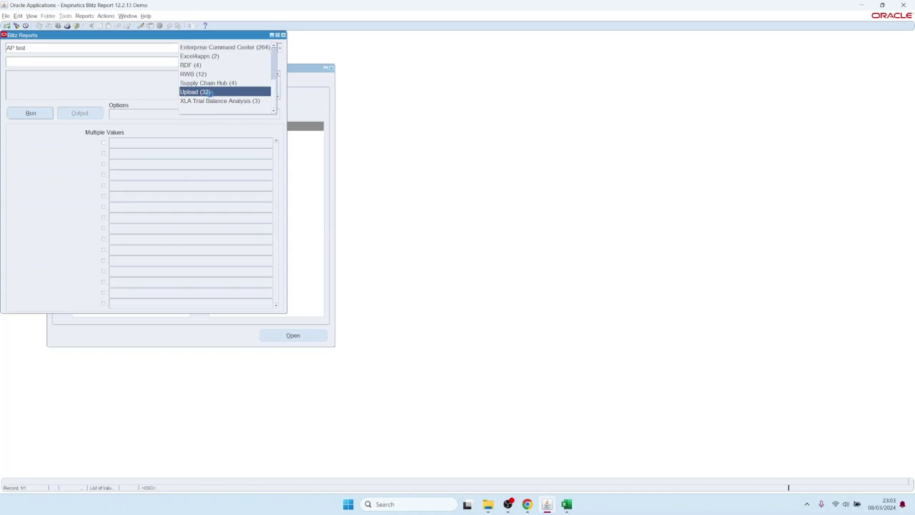
{"action": "left_click", "coordinate": [211, 92]}
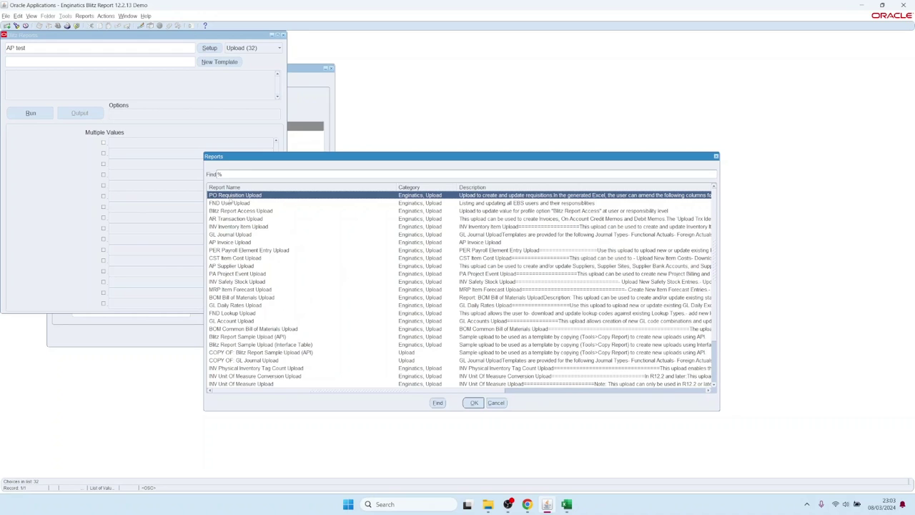
{"action": "double_click", "coordinate": [228, 195]}
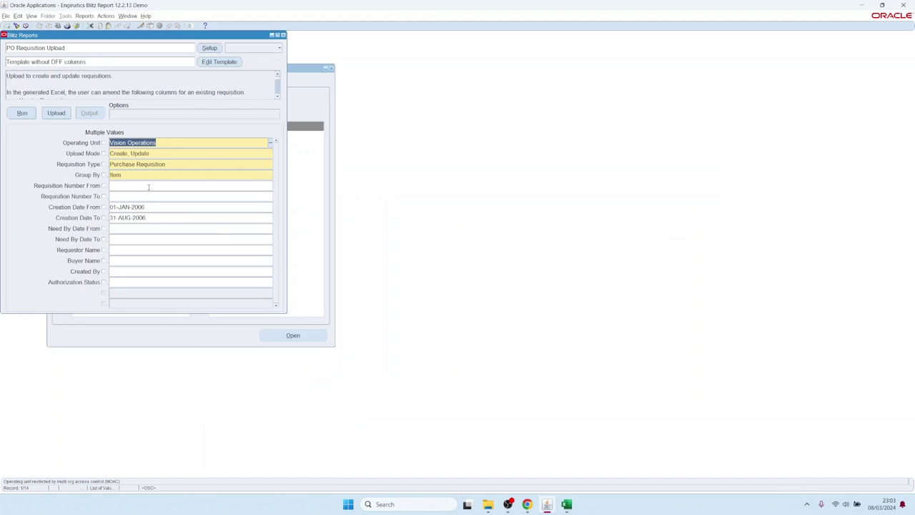
- Set Upload Mode to 'Create, Update' and run the report to generate the upload sheet
{"action": "double_click", "coordinate": [138, 155]}
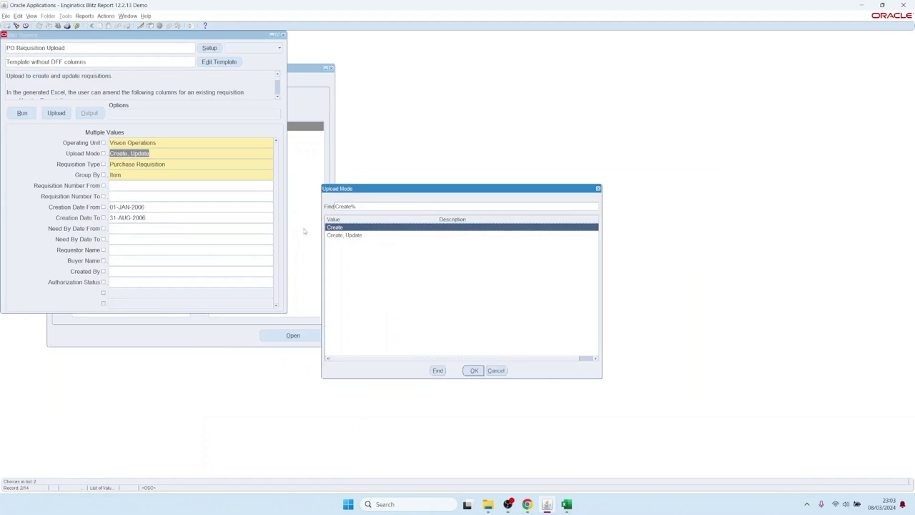
{"action": "left_click", "coordinate": [346, 237]}
{"action": "left_click", "coordinate": [475, 371]}
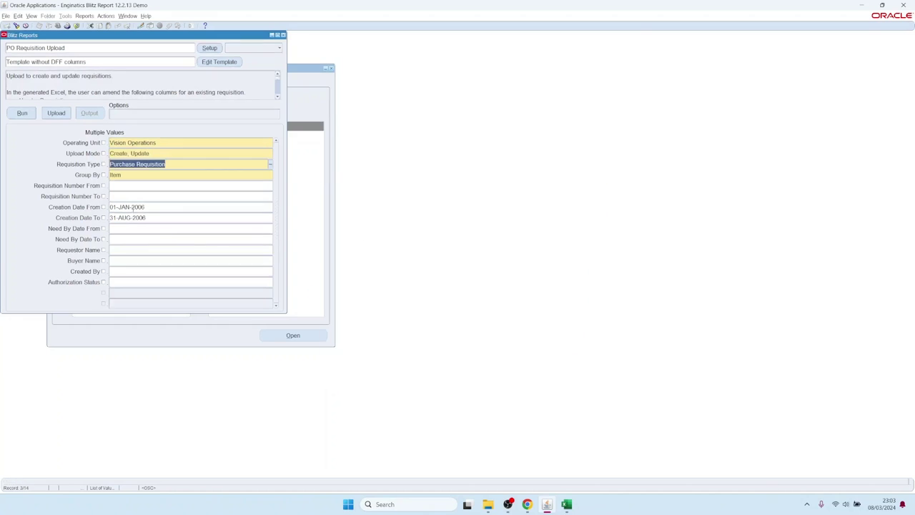
{"action": "left_click", "coordinate": [140, 207]}
{"action": "key", "text": "Tab"}
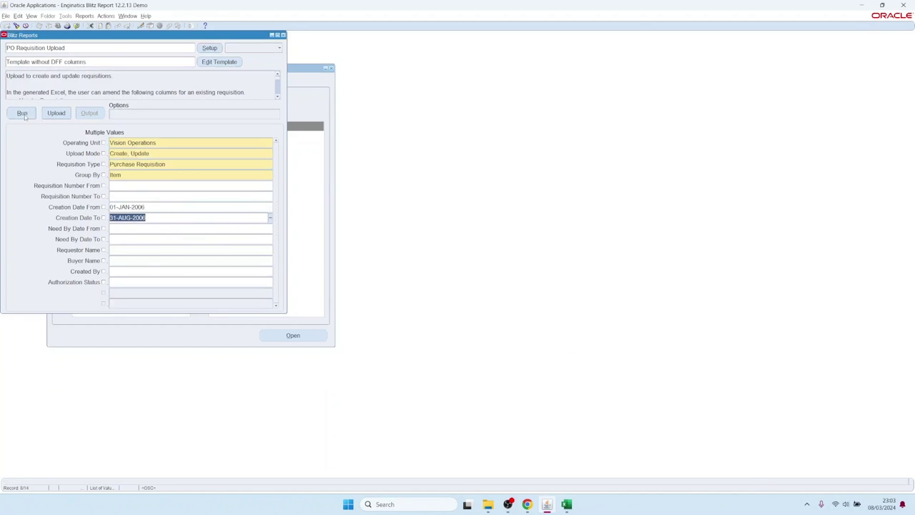
{"action": "left_click", "coordinate": [23, 115]}
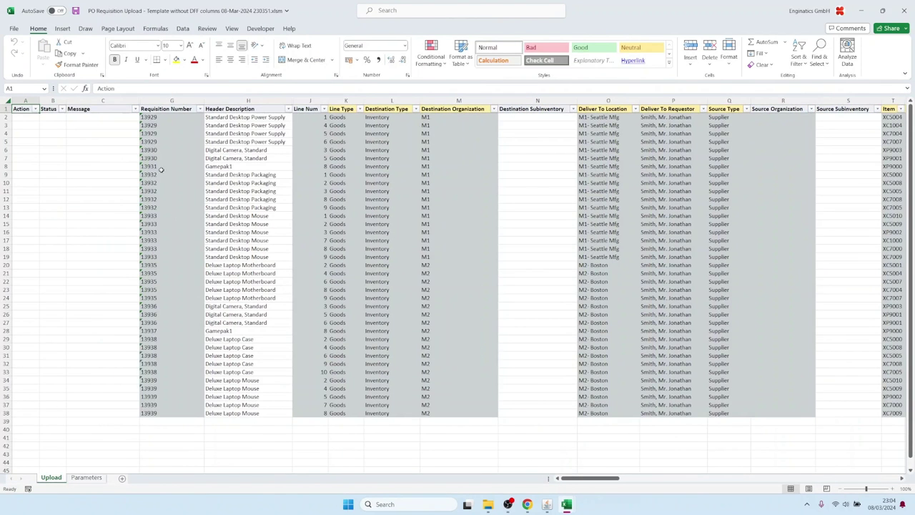
- Set the Header Description to 'Test' in rows 8 through 18
{"action": "left_click_drag", "start_coordinate": [168, 161], "coordinate": [173, 339]}
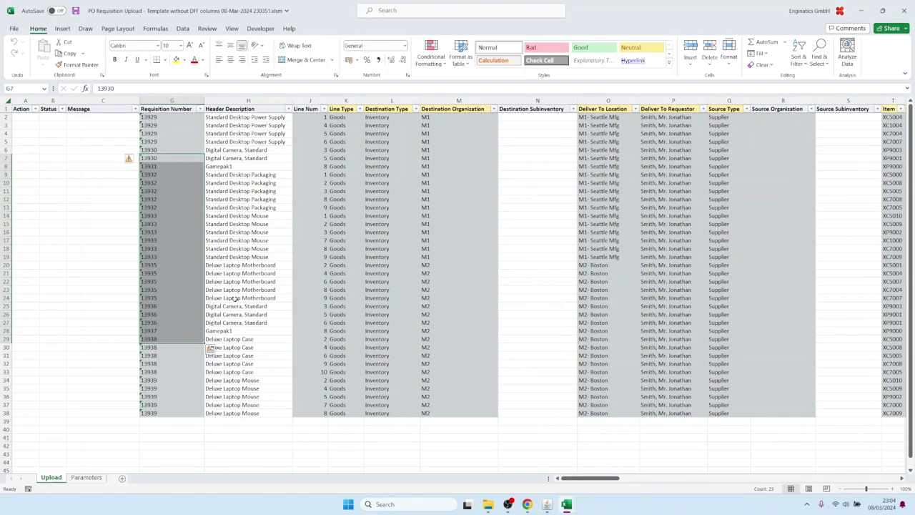
{"action": "left_click_drag", "start_coordinate": [346, 109], "coordinate": [441, 109]}
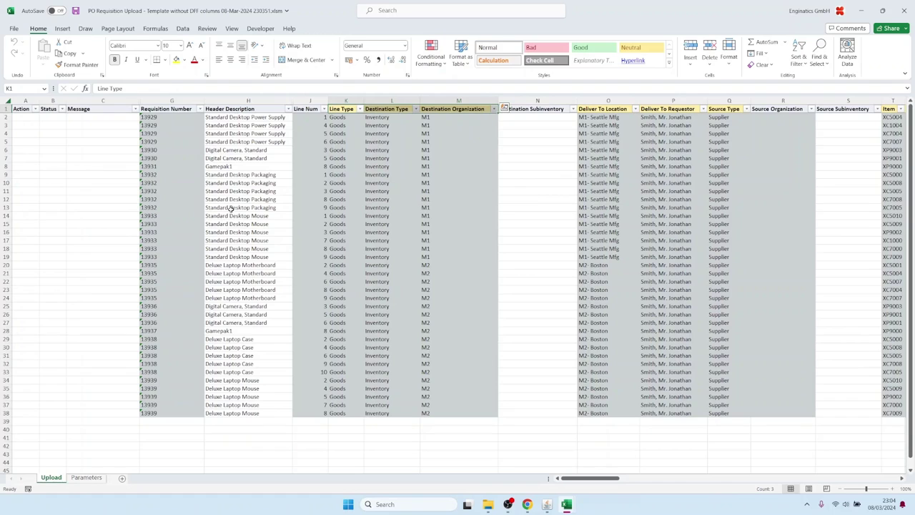
{"action": "left_click_drag", "start_coordinate": [238, 183], "coordinate": [254, 322]}
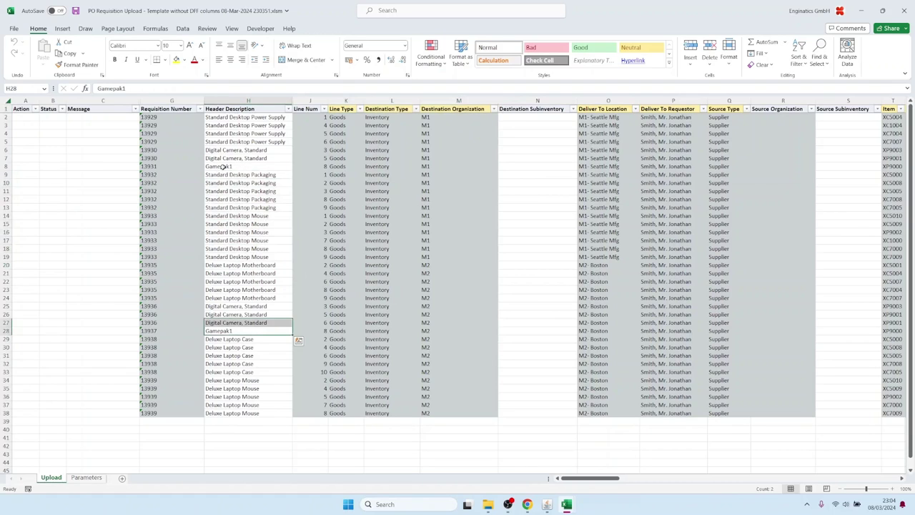
{"action": "left_click", "coordinate": [224, 166]}
{"action": "type", "text": "Test"}
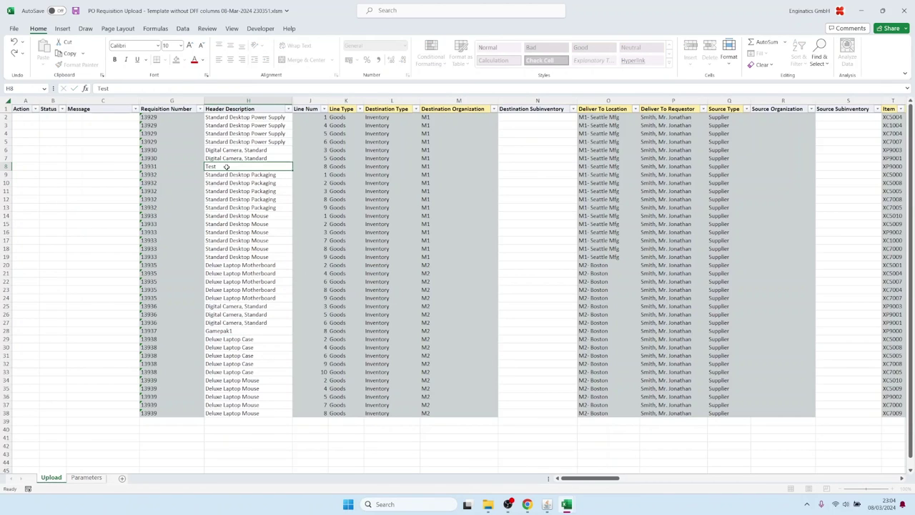
{"action": "key", "text": "ctrl+Return"}
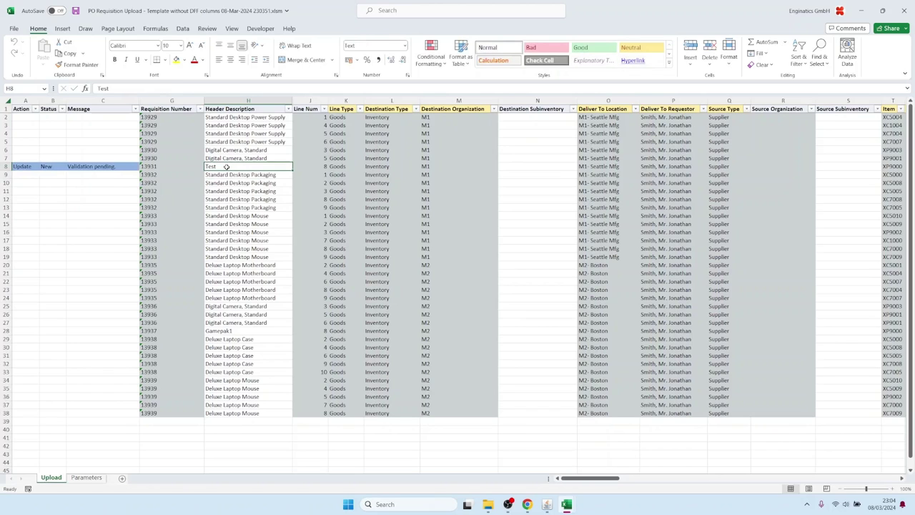
{"action": "key", "text": "shift+Down"}
{"action": "key", "text": "ctrl+c"}
{"action": "key", "text": "shift+Down"}
{"action": "key", "text": "shift+Down"}
{"action": "key", "text": "shift+Down"}
{"action": "key", "text": "Return"}
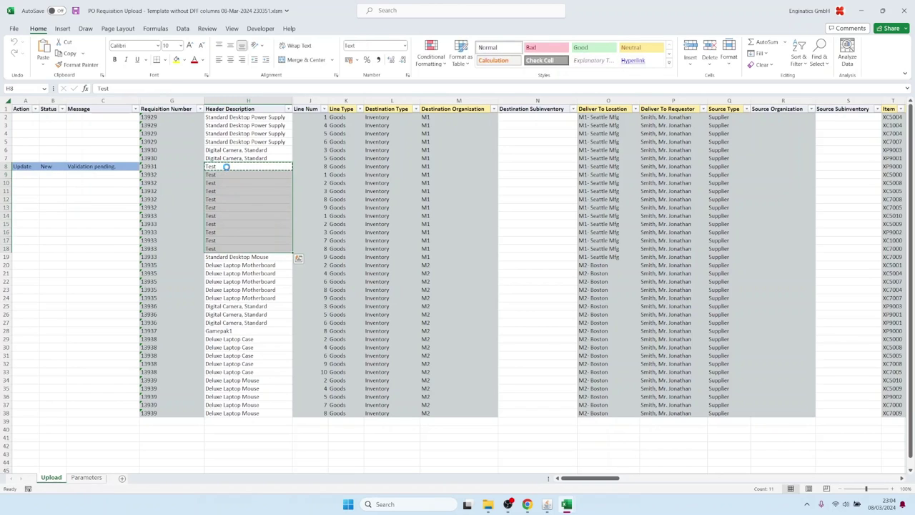
- Copy the row 3–4 line data through Need By Date and paste it into rows 39–40
{"action": "left_click", "coordinate": [334, 134]}
{"action": "key", "text": "shift+Up"}
{"action": "key", "text": "shift+Right"}
{"action": "key", "text": "shift+Right"}
{"action": "key", "text": "shift+Right"}
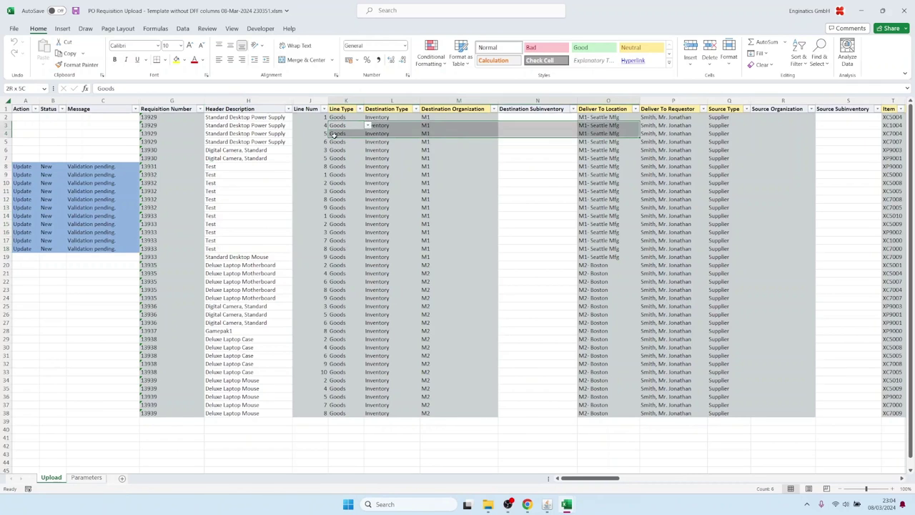
{"action": "key", "text": "shift+Right"}
{"action": "key", "text": "shift+Right"}
{"action": "key", "text": "shift+Right"}
{"action": "key", "text": "shift+Right"}
{"action": "key", "text": "shift+Right"}
{"action": "key", "text": "shift+Right"}
{"action": "key", "text": "shift+Right"}
{"action": "key", "text": "shift+Right"}
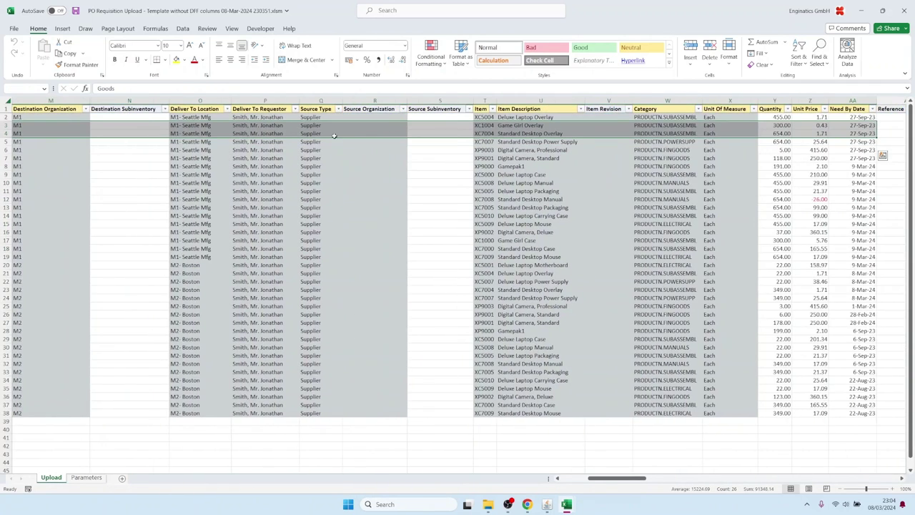
{"action": "key", "text": "shift+Right"}
{"action": "key", "text": "shift+Left"}
{"action": "key", "text": "ctrl+c"}
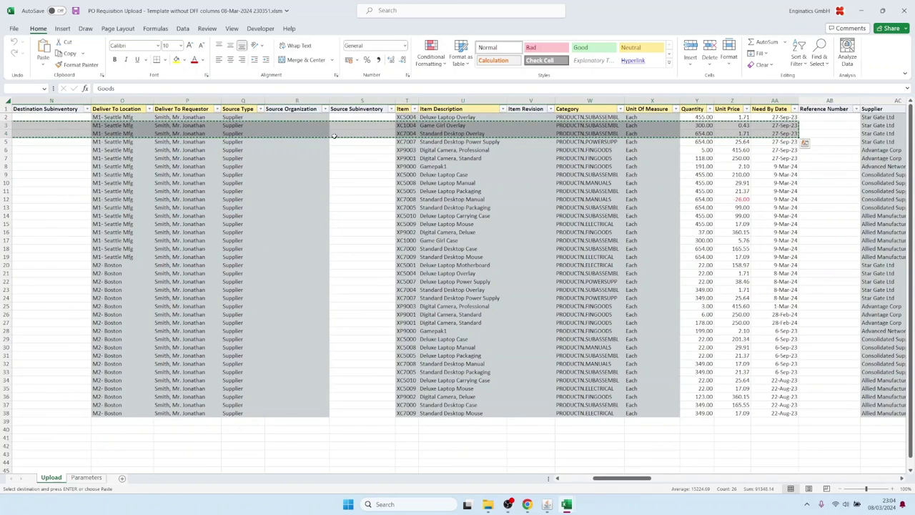
{"action": "key", "text": "Home"}
{"action": "left_click", "coordinate": [333, 418]}
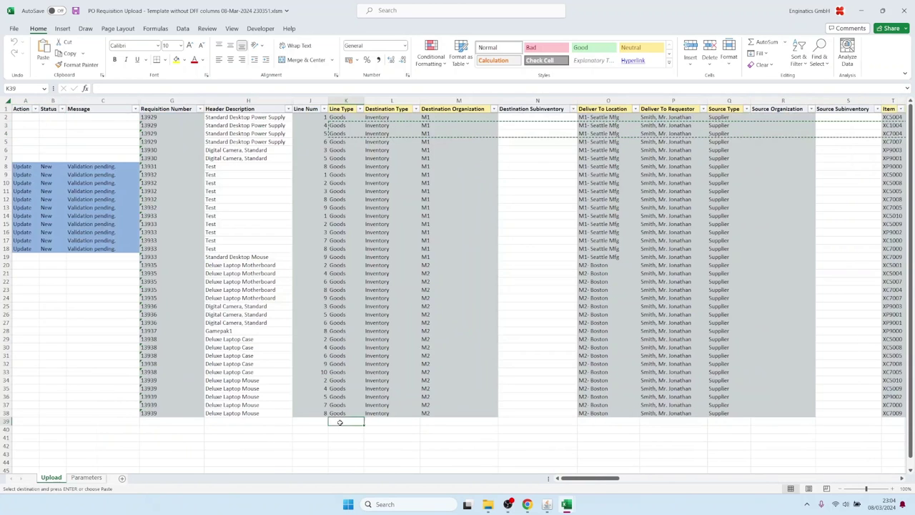
{"action": "key", "text": "Return"}
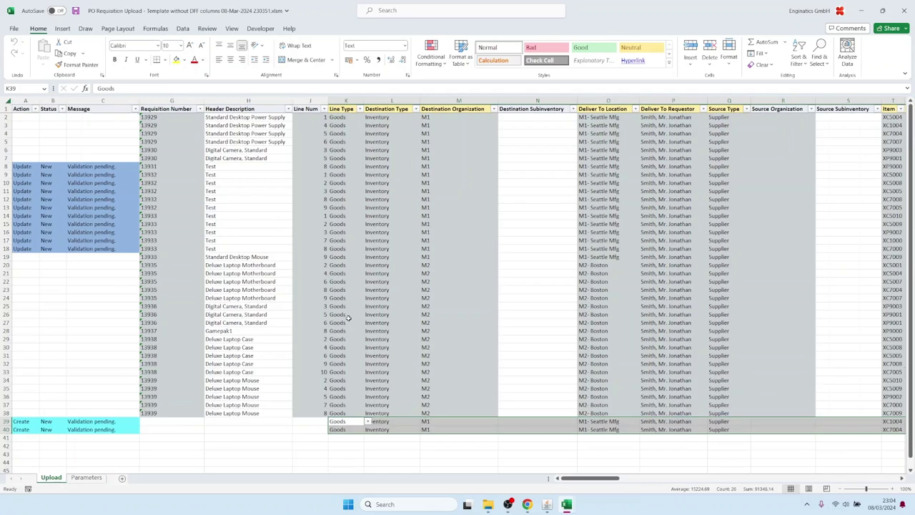
- Fill row 41 with a Goods line for organization M1, deliver-to Buenos Aires, and a requestor
{"action": "scroll", "coordinate": [352, 372], "scroll_direction": "down", "scroll_amount": 2}
{"action": "left_click", "coordinate": [346, 387]}
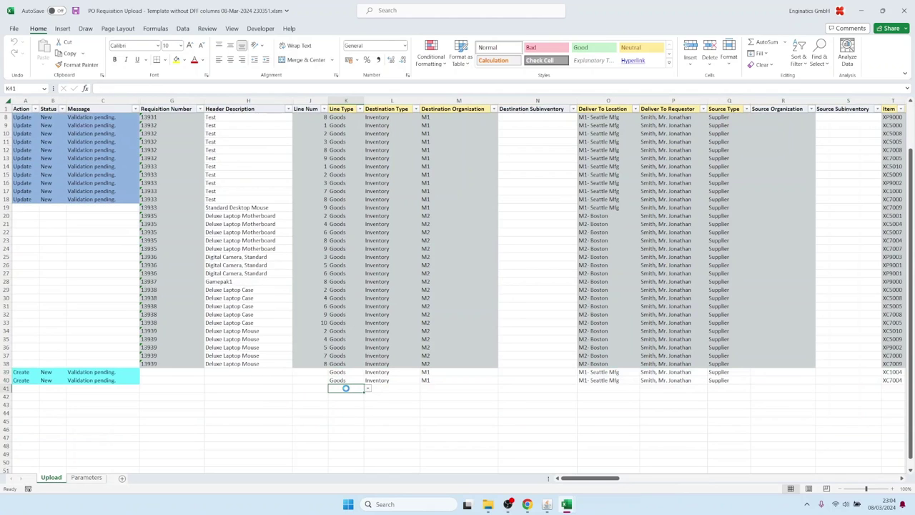
{"action": "key", "text": "Down"}
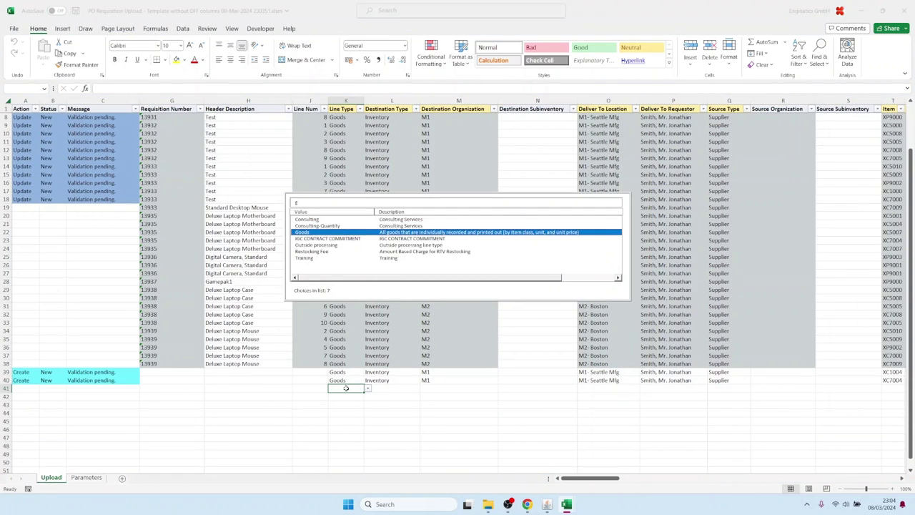
{"action": "key", "text": "Escape"}
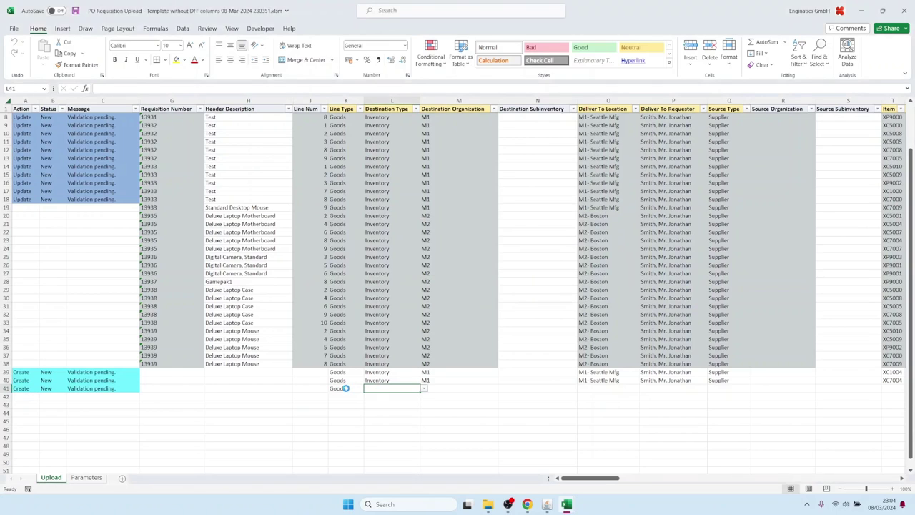
{"action": "key", "text": "Down"}
{"action": "key", "text": "Return"}
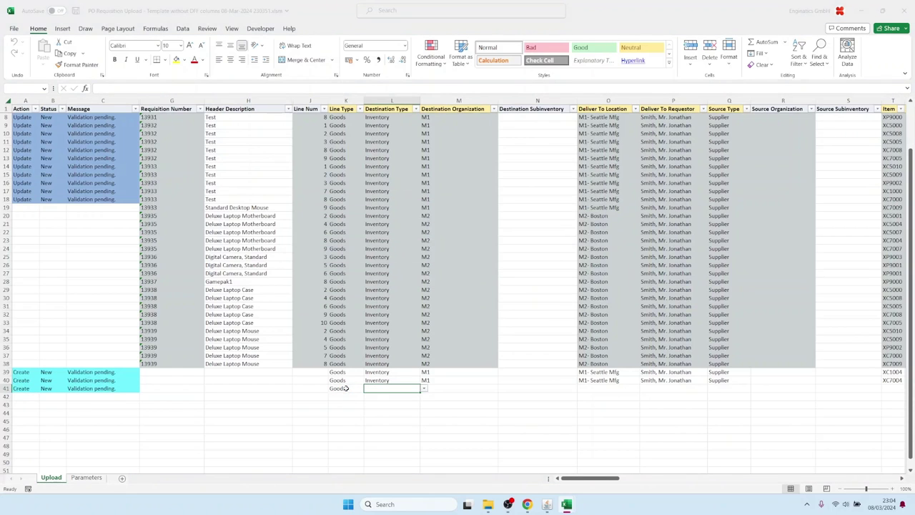
{"action": "type", "text": "m1"}
{"action": "key", "text": "Tab"}
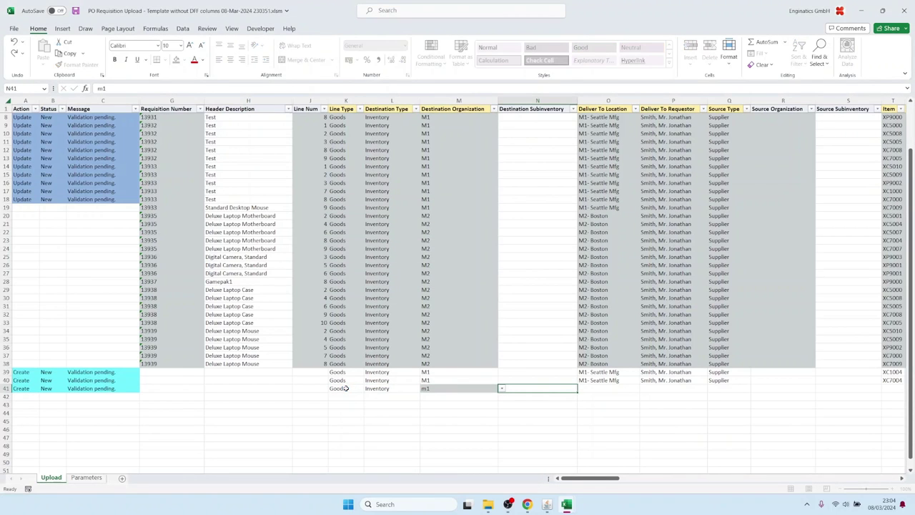
{"action": "key", "text": "Tab"}
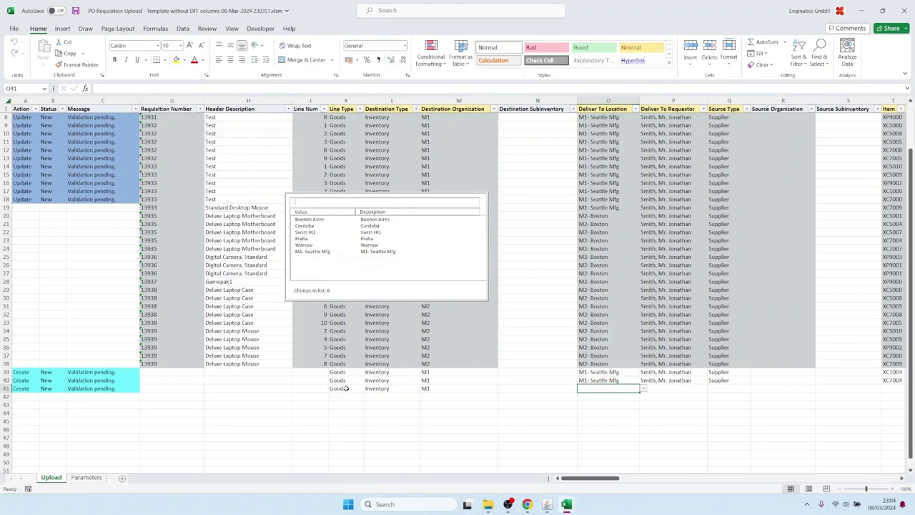
{"action": "key", "text": "Down"}
{"action": "key", "text": "Return"}
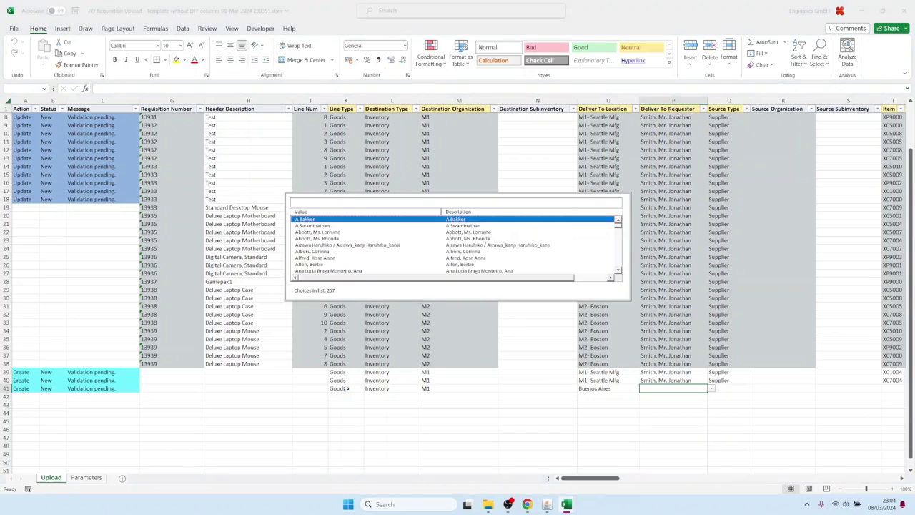
{"action": "key", "text": "Escape"}
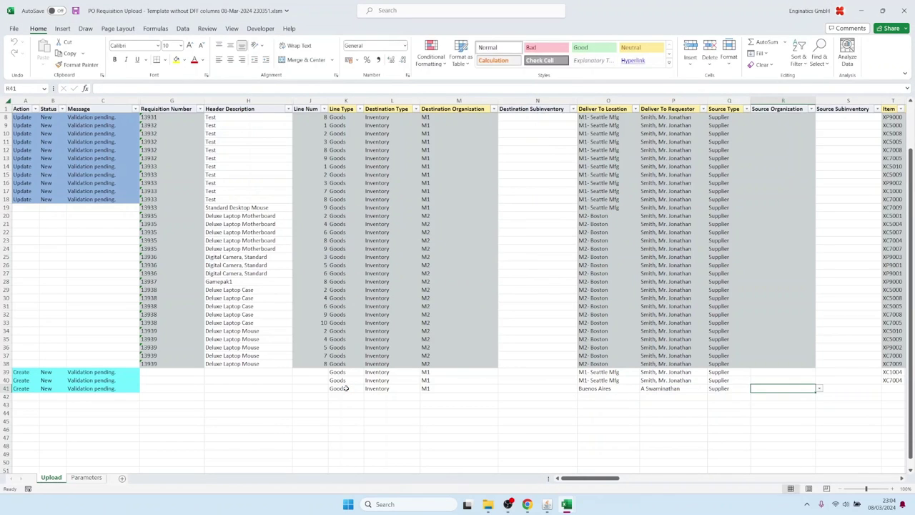
- Set row 41's item to Ford F150 2004 by searching 'For'
{"action": "key", "text": "Right"}
{"action": "key", "text": "Right"}
{"action": "key", "text": "Right"}
{"action": "key", "text": "Right"}
{"action": "key", "text": "Right"}
{"action": "key", "text": "Right"}
{"action": "key", "text": "Left"}
{"action": "key", "text": "Left"}
{"action": "key", "text": "Left"}
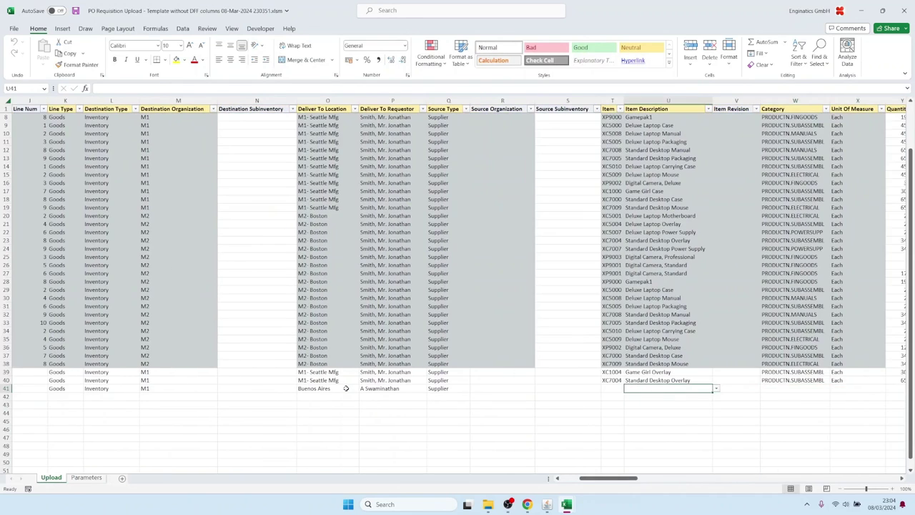
{"action": "key", "text": "Right"}
{"action": "key", "text": "Right"}
{"action": "key", "text": "Right"}
{"action": "key", "text": "Left"}
{"action": "key", "text": "Left"}
{"action": "key", "text": "Left"}
{"action": "key", "text": "Left"}
{"action": "key", "text": "Left"}
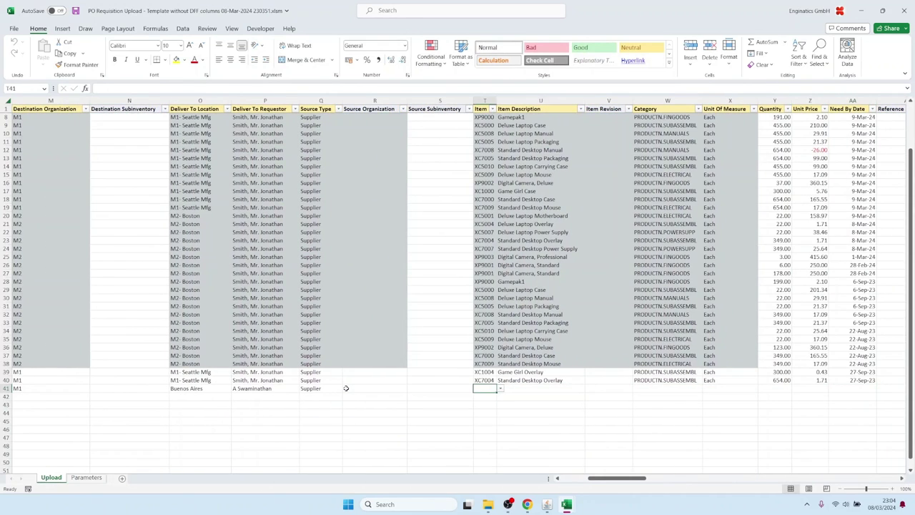
{"action": "type", "text": "For"}
{"action": "key", "text": "Tab"}
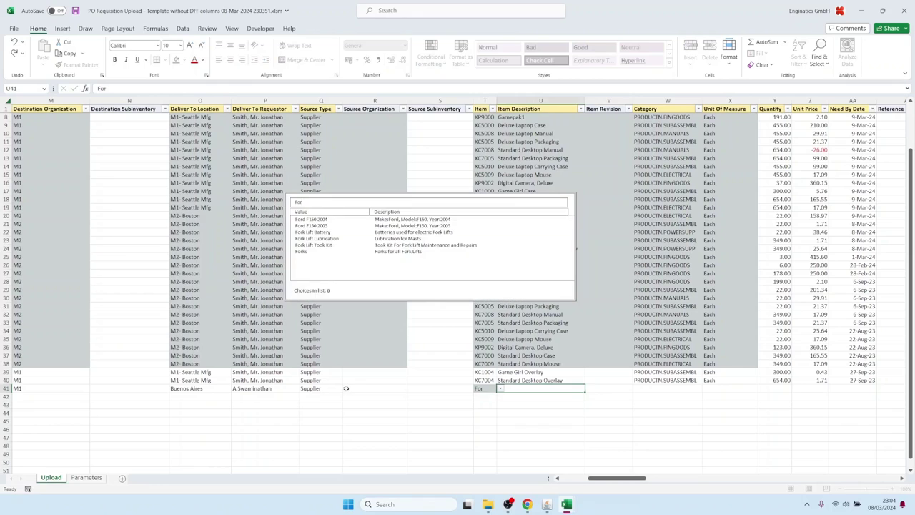
{"action": "key", "text": "Return"}
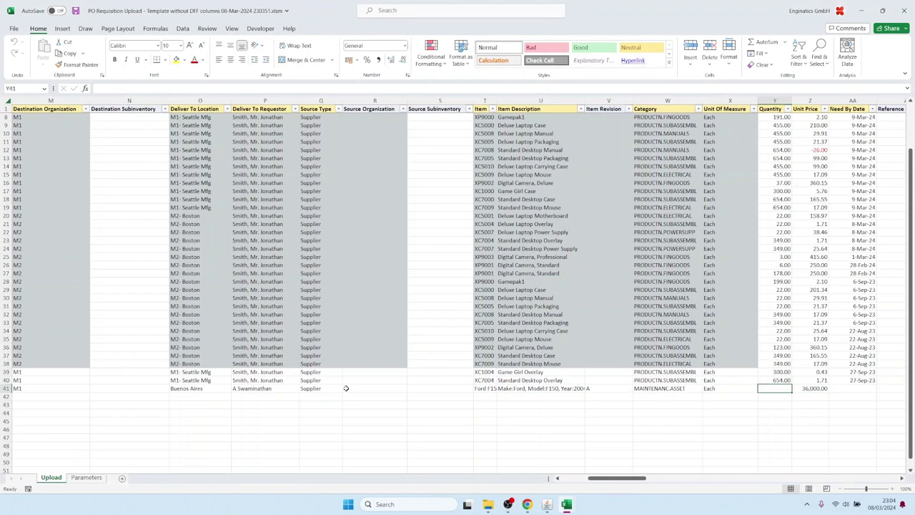
- Enter quantity 1 in row 41, keep the 36,000.00 price, and attempt a need-by date
{"action": "type", "text": "1"}
{"action": "key", "text": "Tab"}
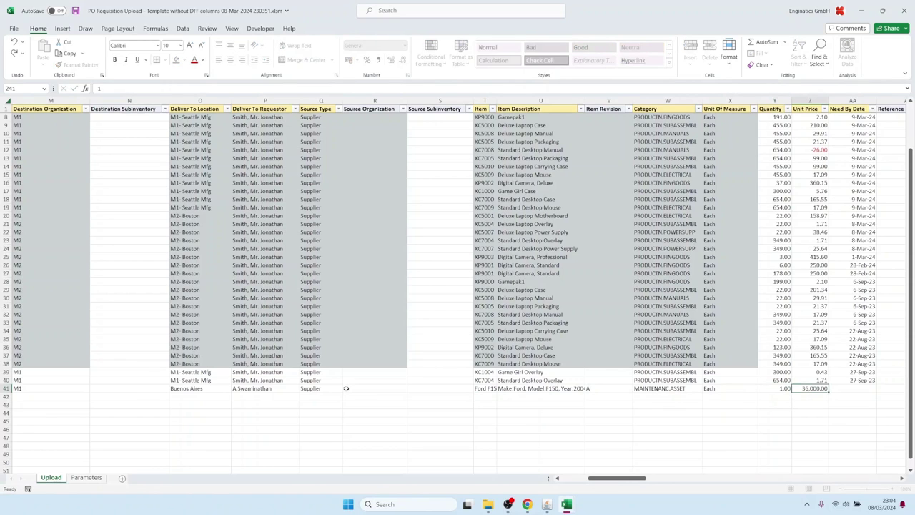
{"action": "key", "text": "Tab"}
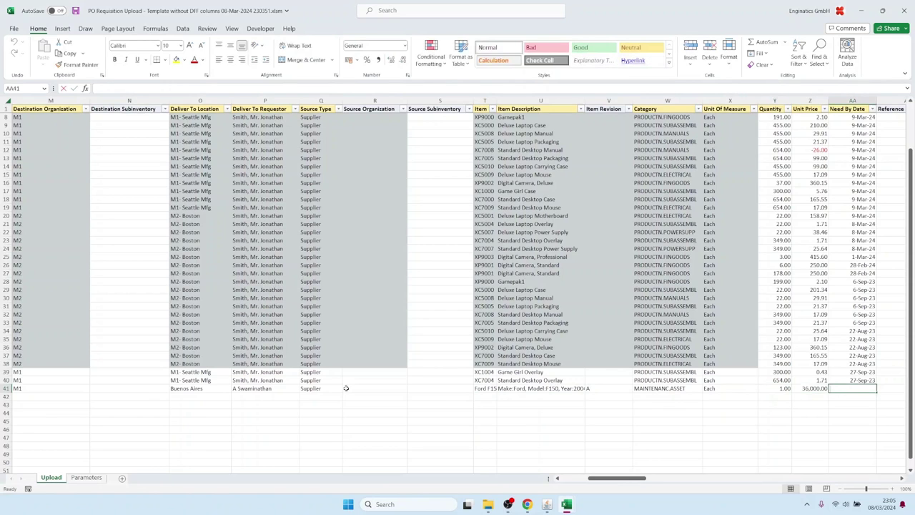
{"action": "type", "text": "31jan24"}
{"action": "key", "text": "Tab"}
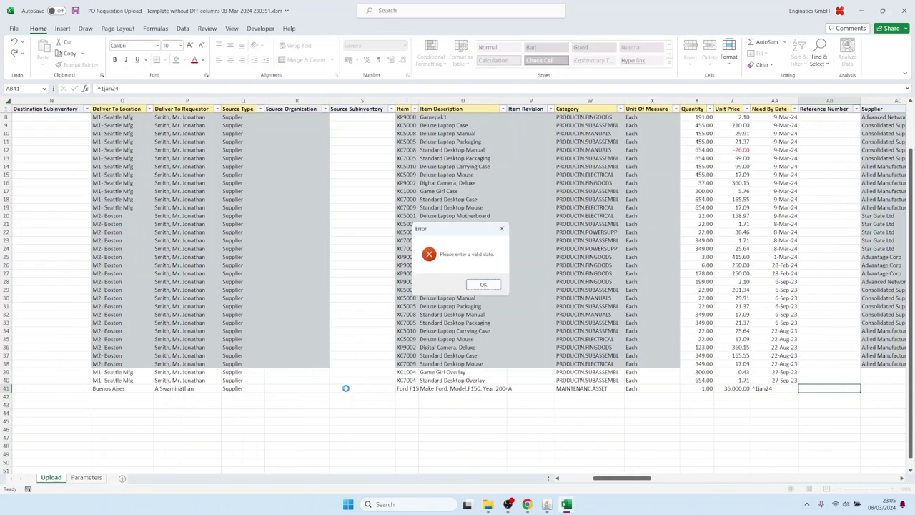
{"action": "key", "text": "Return"}
{"action": "key", "text": "shift+Tab"}
{"action": "type", "text": "1"}
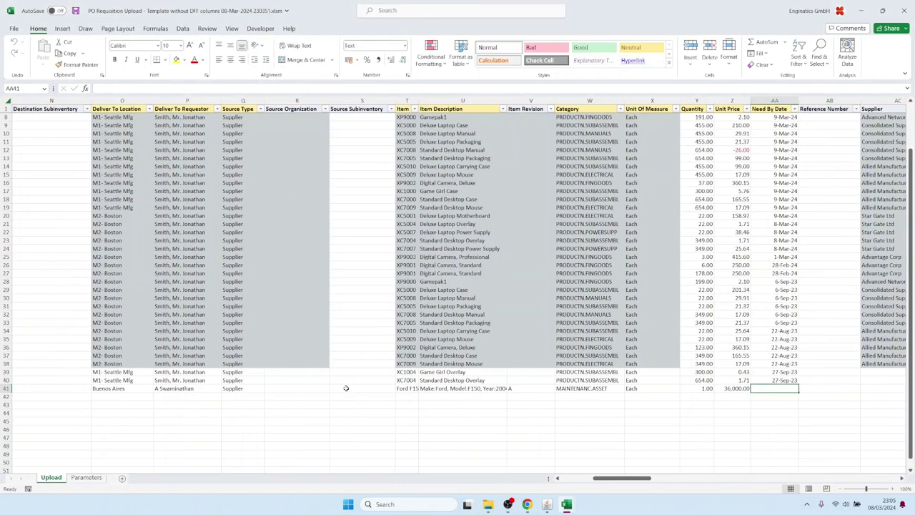
{"action": "type", "text": "jan24"}
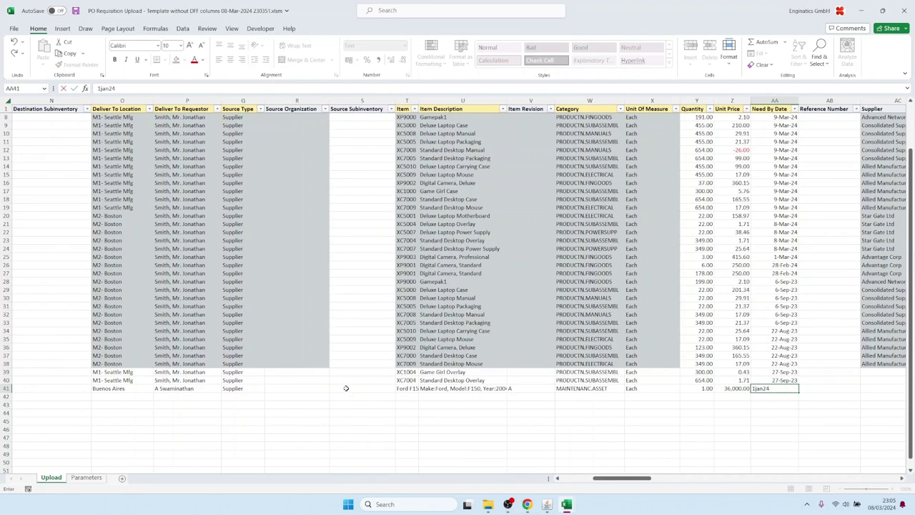
{"action": "key", "text": "Tab"}
{"action": "key", "text": "Escape"}
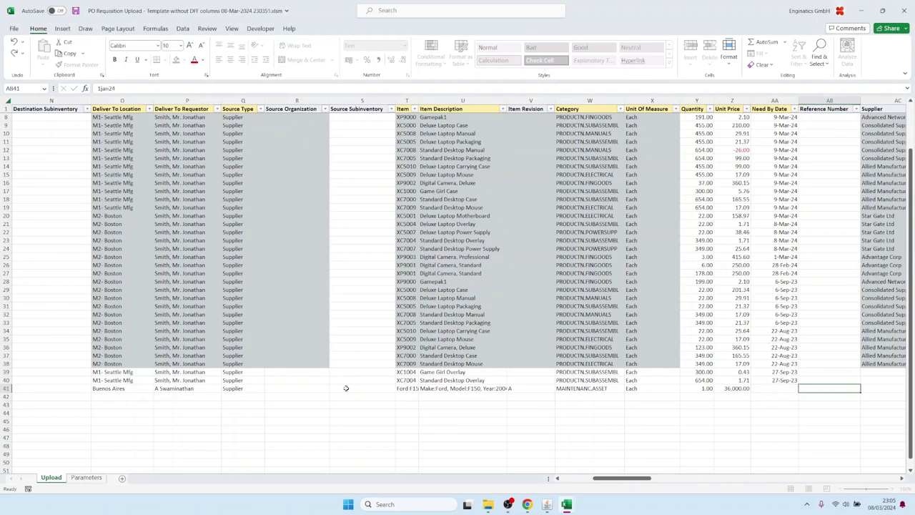
- Set row 41's need-by date to 01-Jan-24 and validate all pending rows
{"action": "type", "text": "1-"}
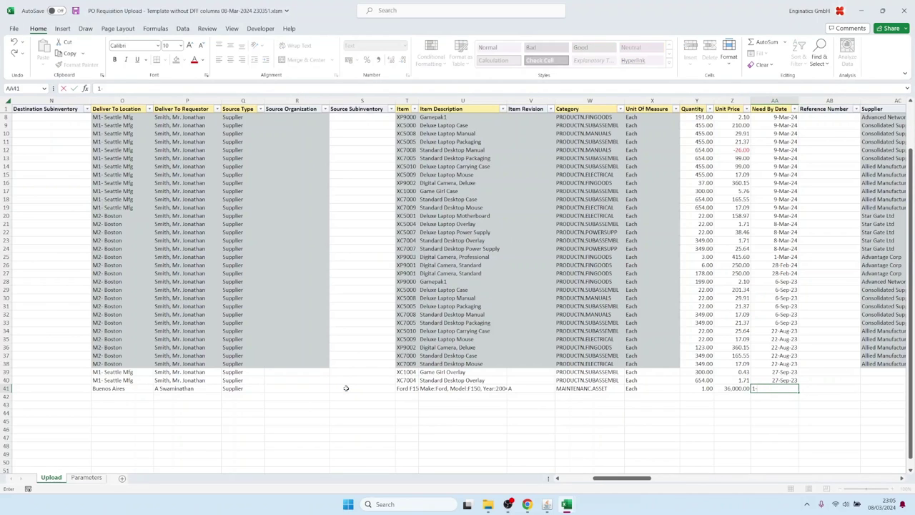
{"action": "type", "text": "jan-24"}
{"action": "key", "text": "Tab"}
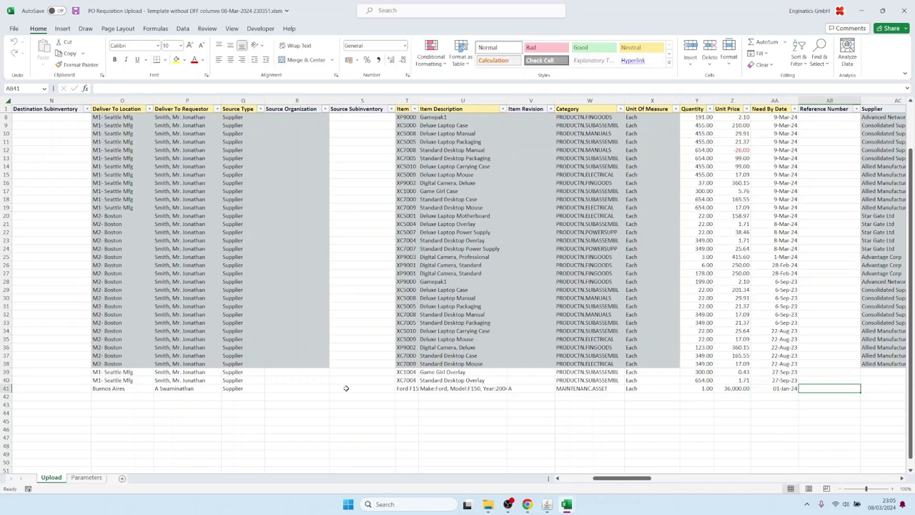
{"action": "key", "text": "Home"}
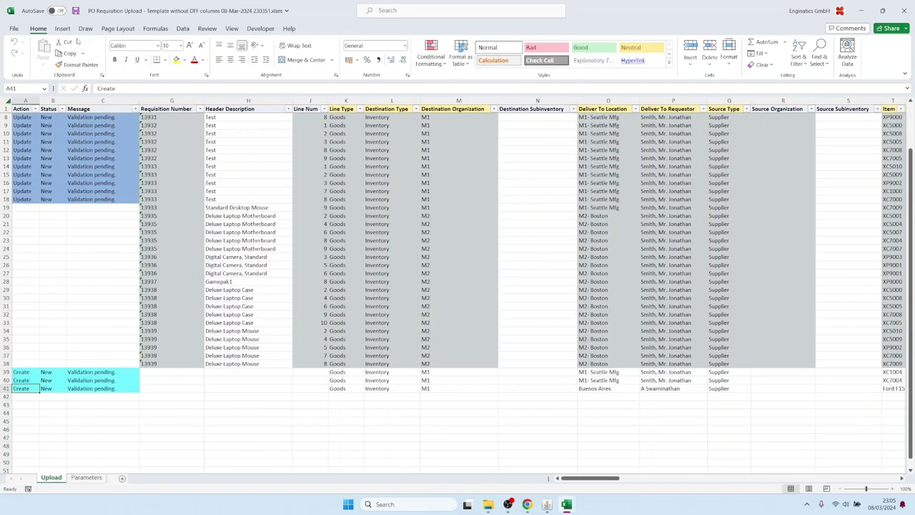
{"action": "left_click", "coordinate": [75, 10]}
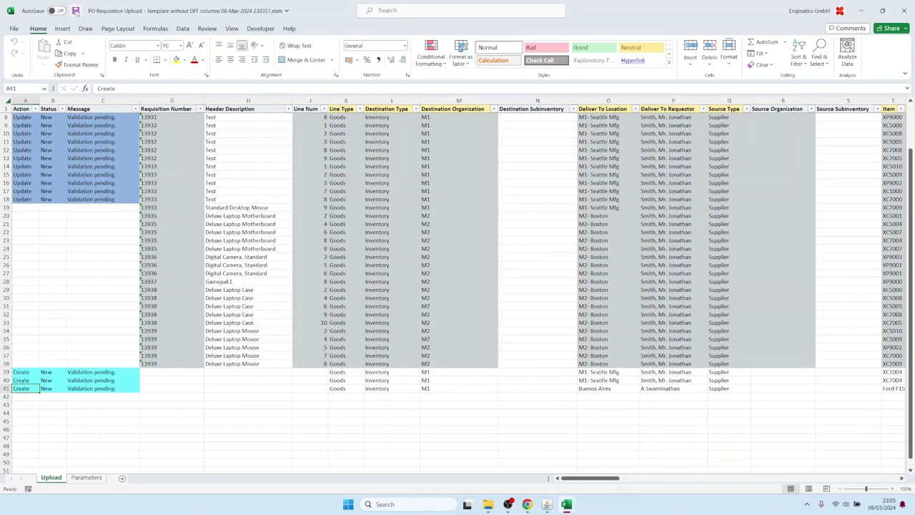
- Upload the validated PO Requisition .xlsm workbook to Oracle Blitz Report and submit it
{"action": "left_click", "coordinate": [547, 504]}
{"action": "left_click", "coordinate": [58, 116]}
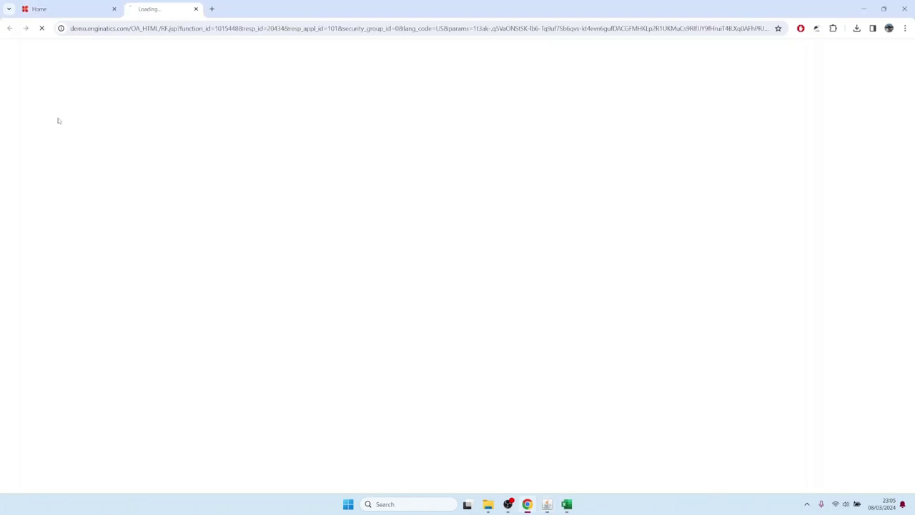
{"action": "left_click", "coordinate": [68, 97]}
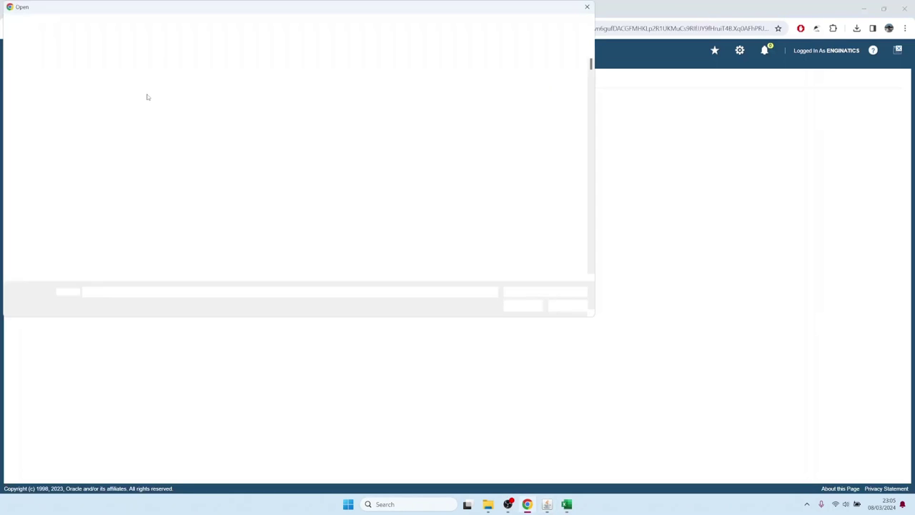
{"action": "left_click", "coordinate": [214, 70]}
{"action": "left_click", "coordinate": [523, 306]}
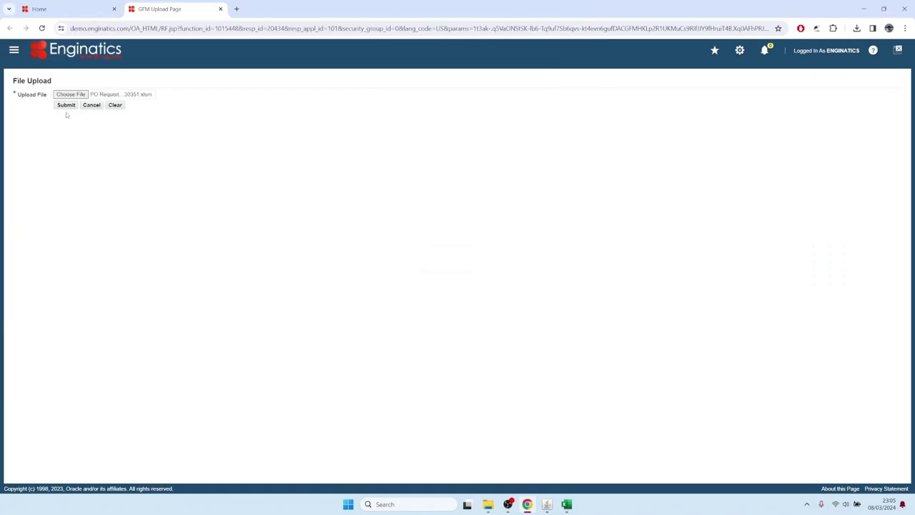
{"action": "left_click", "coordinate": [66, 105]}
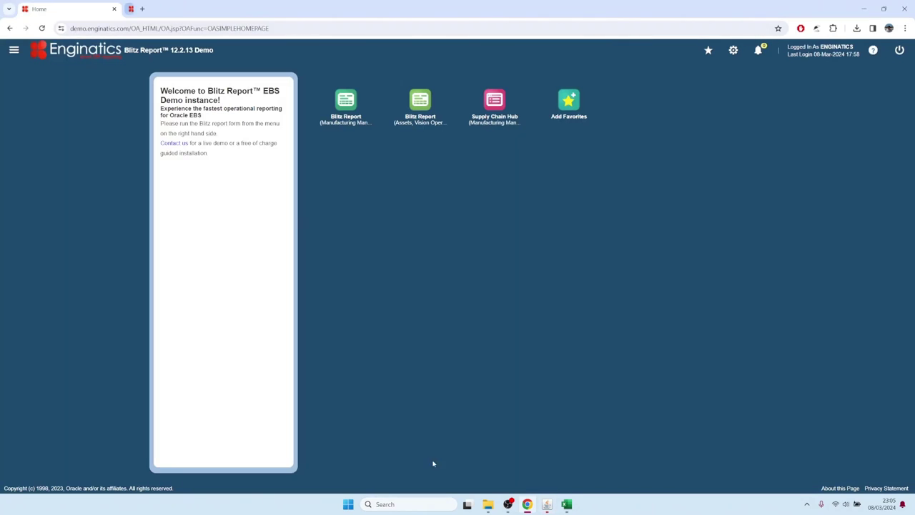
{"action": "left_click", "coordinate": [547, 504]}
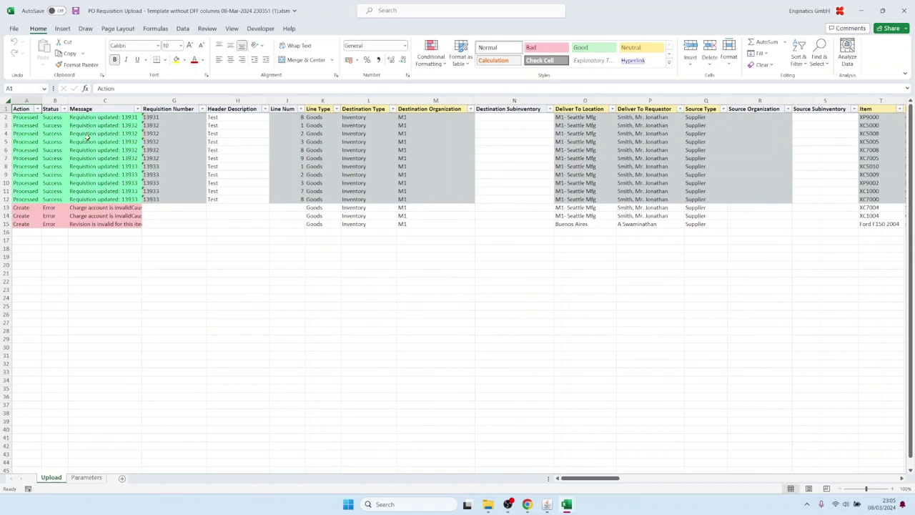
{"action": "left_click_drag", "start_coordinate": [100, 126], "coordinate": [101, 199]}
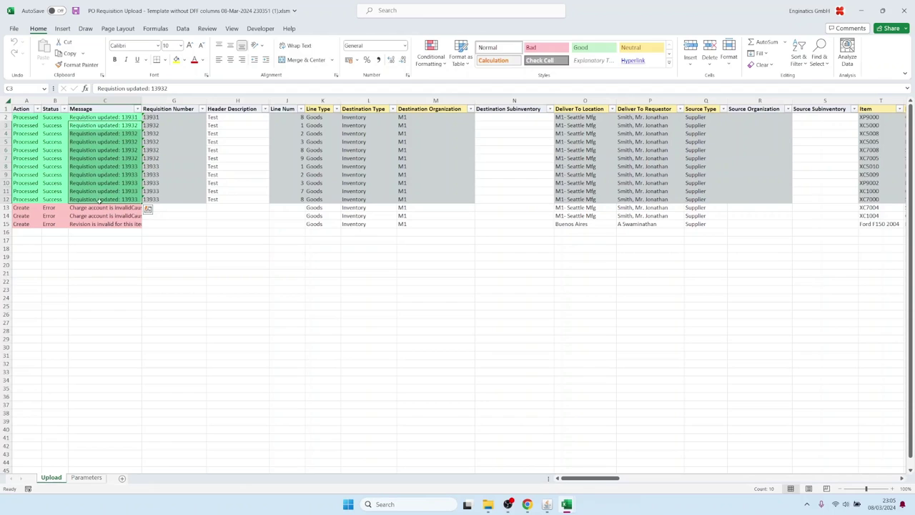
{"action": "left_click_drag", "start_coordinate": [96, 208], "coordinate": [95, 224]}
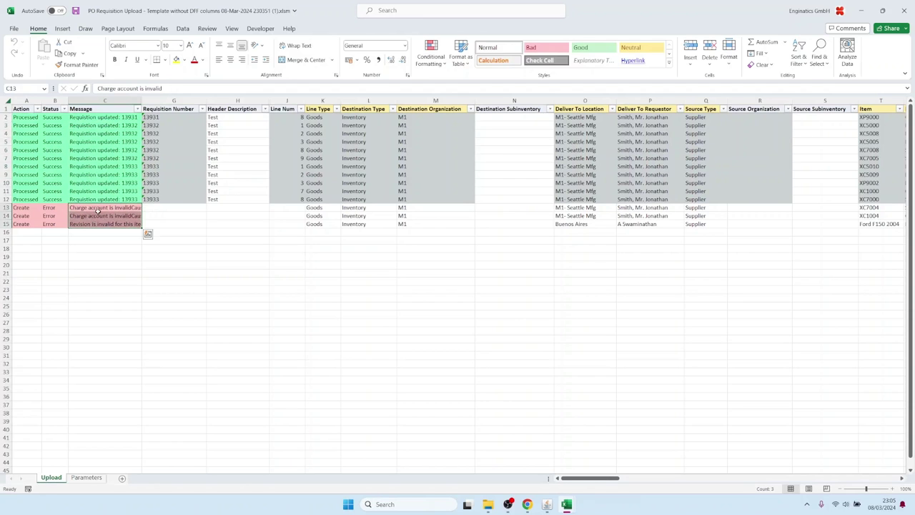
{"action": "left_click_drag", "start_coordinate": [100, 133], "coordinate": [98, 175]}
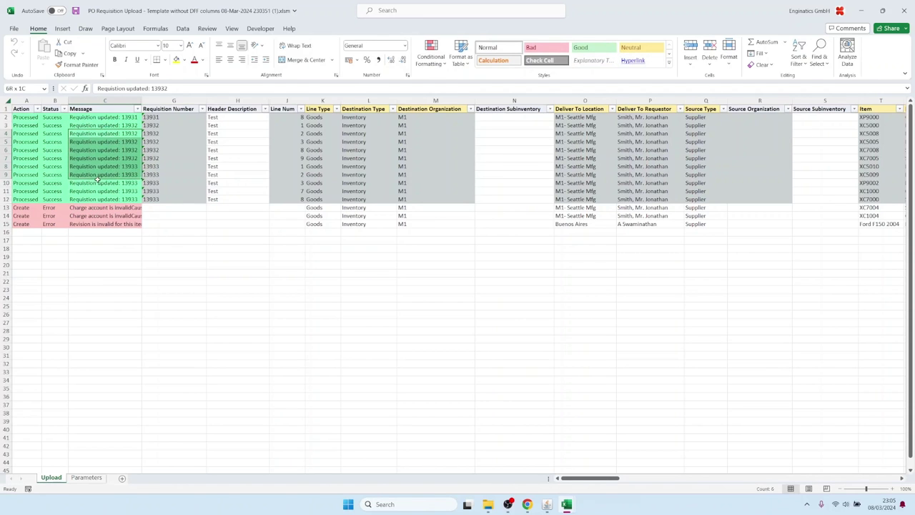
{"action": "left_click_drag", "start_coordinate": [99, 207], "coordinate": [98, 216]}
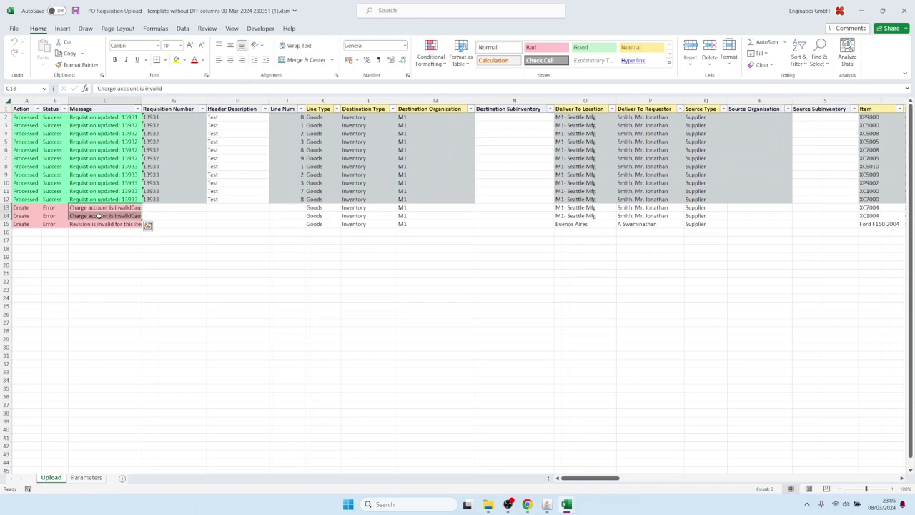
{"action": "left_click", "coordinate": [98, 224]}
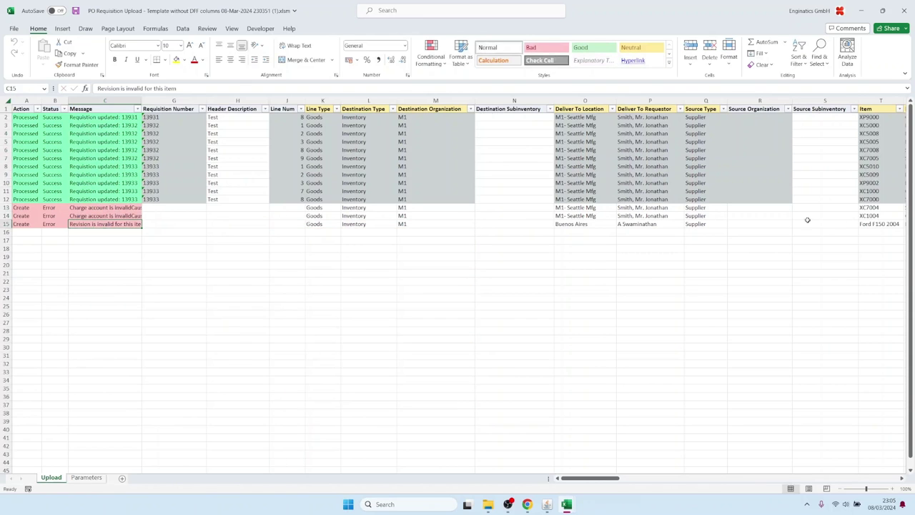
- Bring the Oracle Blitz Reports PO Requisition Upload form back to the front
{"action": "left_click", "coordinate": [546, 503]}
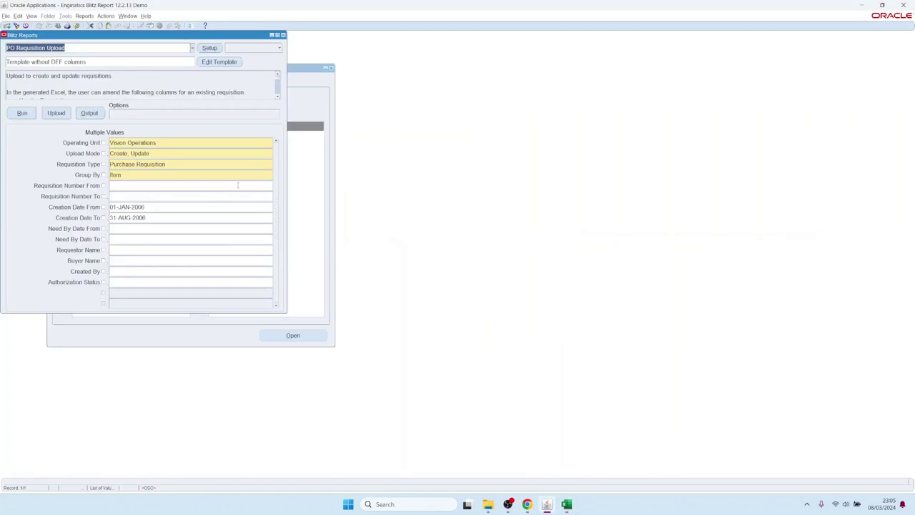